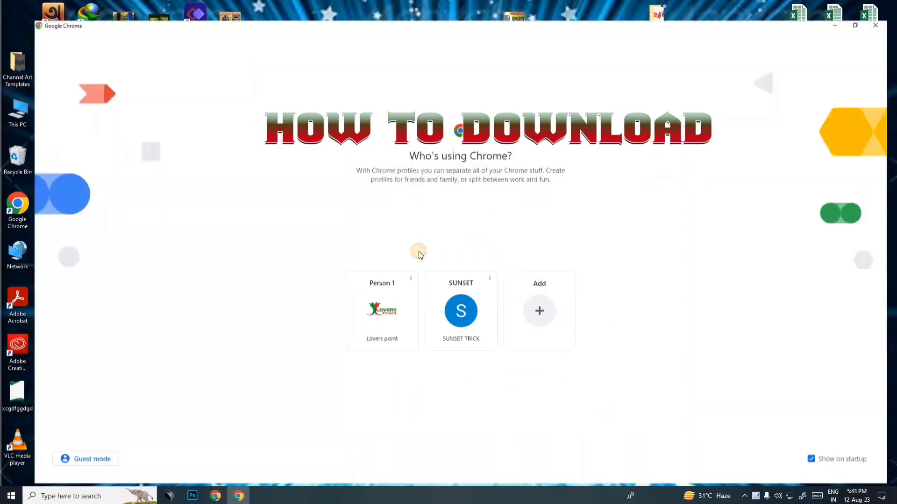
Step: Continue into Chrome with a saved profile and reach YouTube through a Google search
{"action": "left_click", "coordinate": [369, 302]}
{"action": "left_click", "coordinate": [369, 215]}
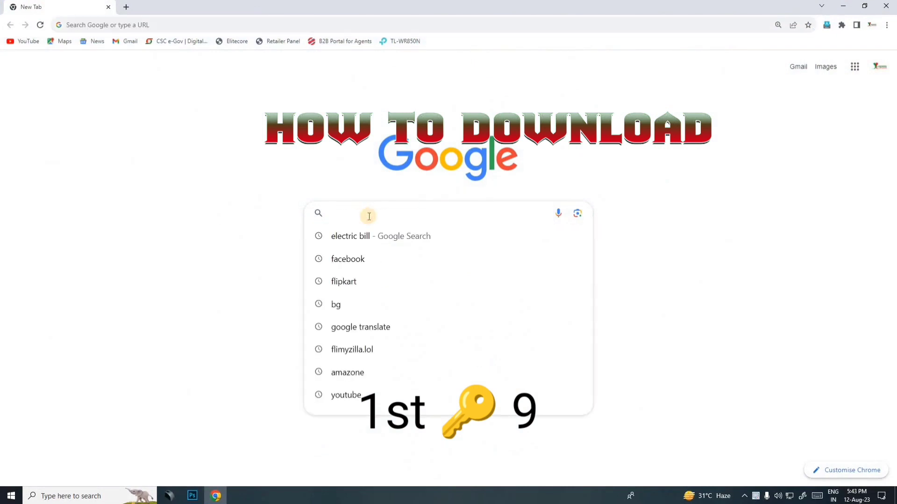
{"action": "type", "text": "y"}
{"action": "left_click", "coordinate": [352, 239]}
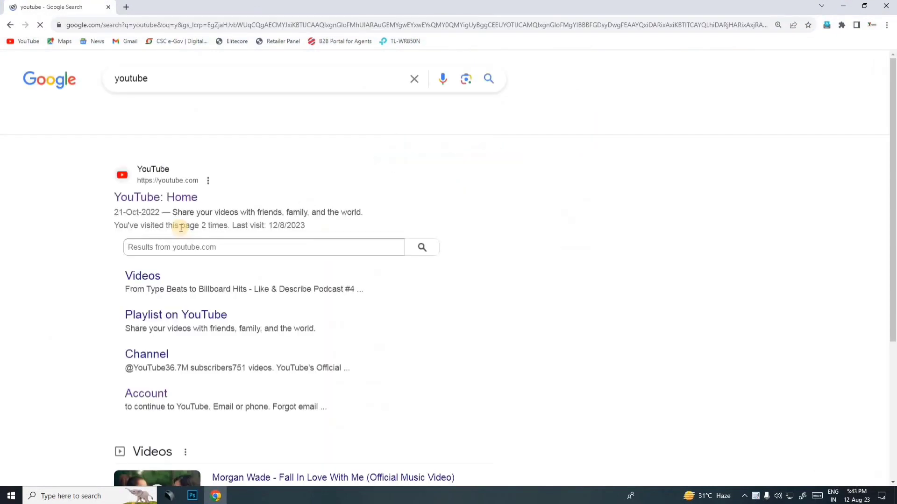
{"action": "left_click", "coordinate": [176, 198]}
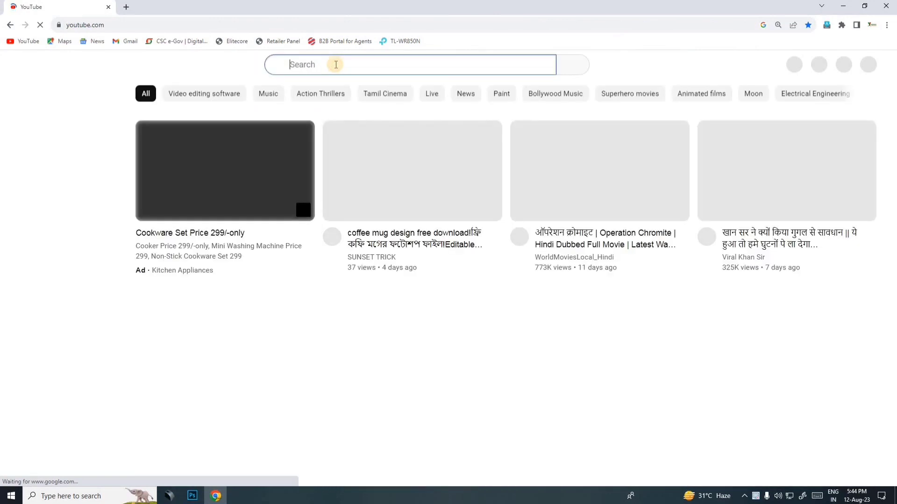
Step: Search YouTube for 'sunset trick' and open the SUNSET TRICK channel page
{"action": "left_click", "coordinate": [336, 65]}
{"action": "type", "text": "su"}
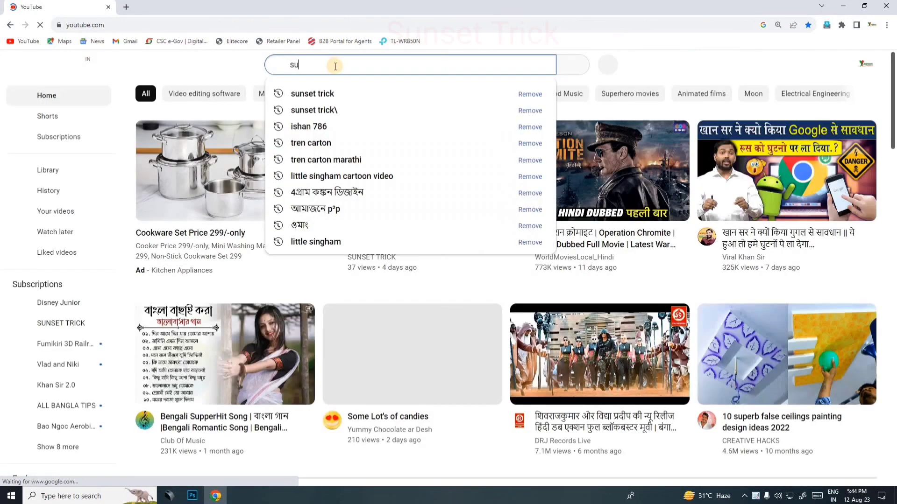
{"action": "type", "text": "nset tr"}
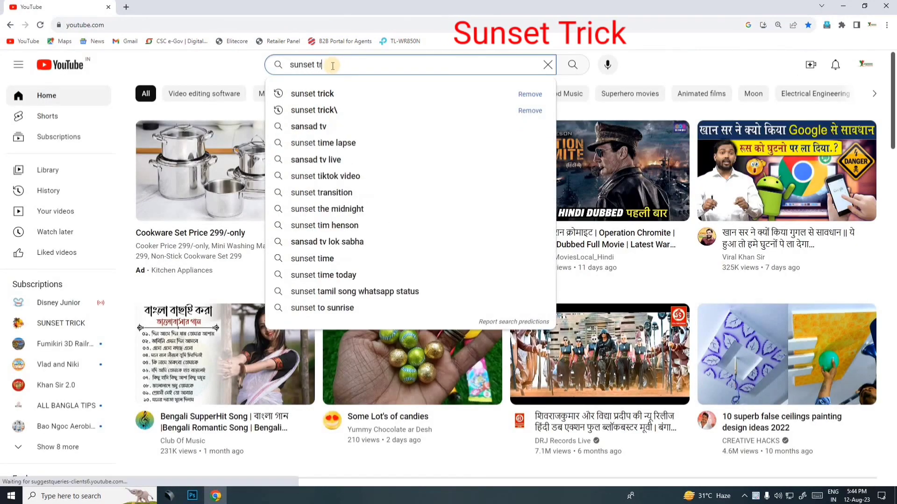
{"action": "type", "text": "ick"}
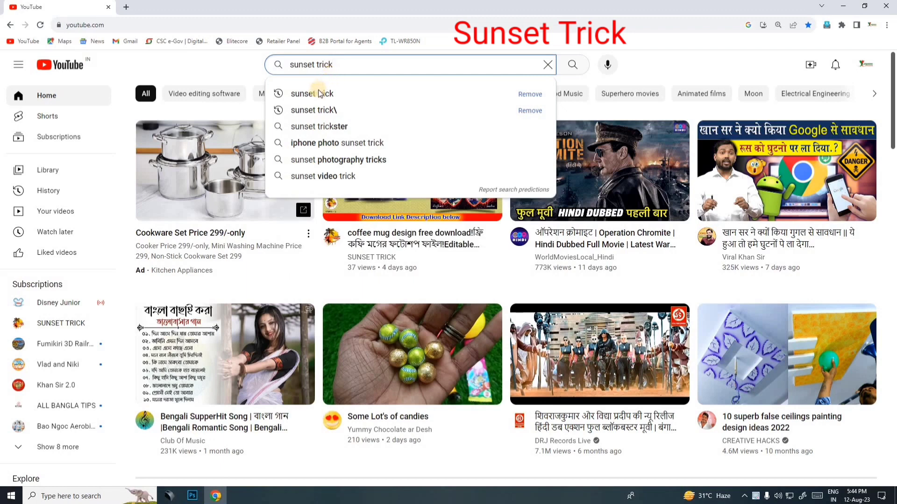
{"action": "left_click", "coordinate": [321, 94]}
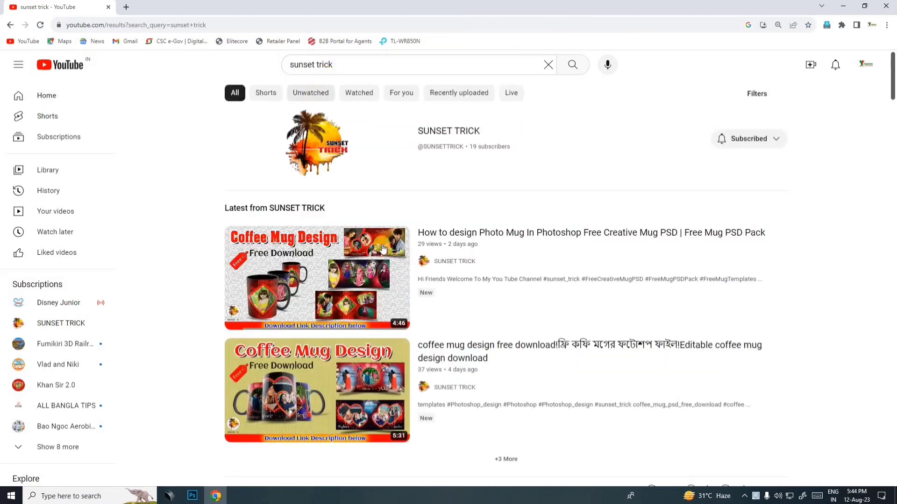
{"action": "left_click", "coordinate": [440, 132]}
{"action": "scroll", "coordinate": [239, 274], "scroll_direction": "down", "scroll_amount": 2}
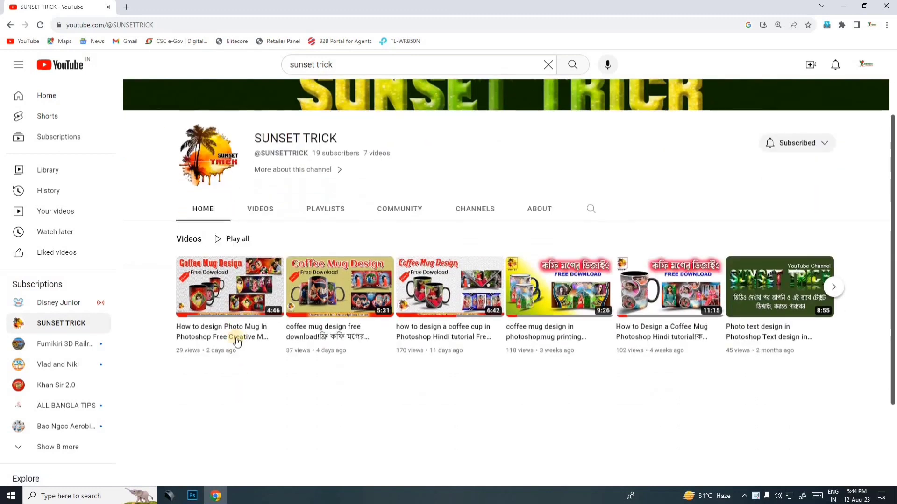
Step: Play and pause the photo mug design video, then expand its full description
{"action": "left_click", "coordinate": [239, 338]}
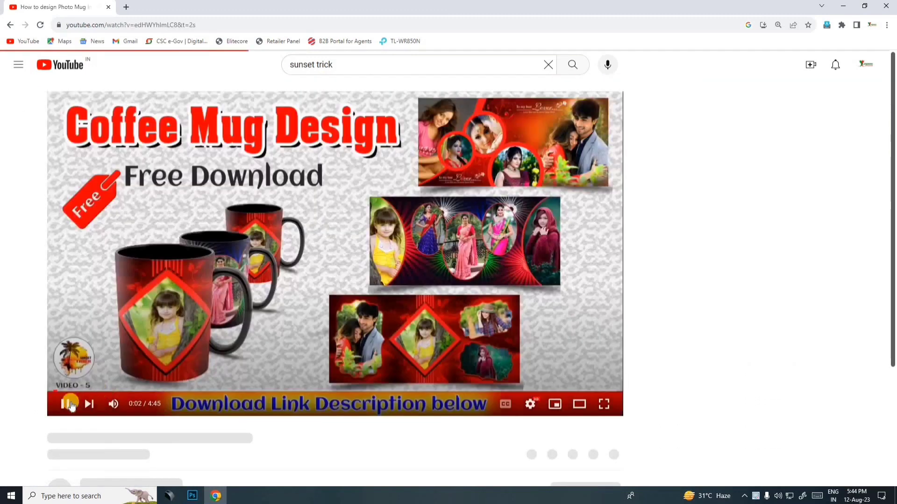
{"action": "left_click", "coordinate": [69, 404]}
{"action": "scroll", "coordinate": [206, 378], "scroll_direction": "down", "scroll_amount": 5}
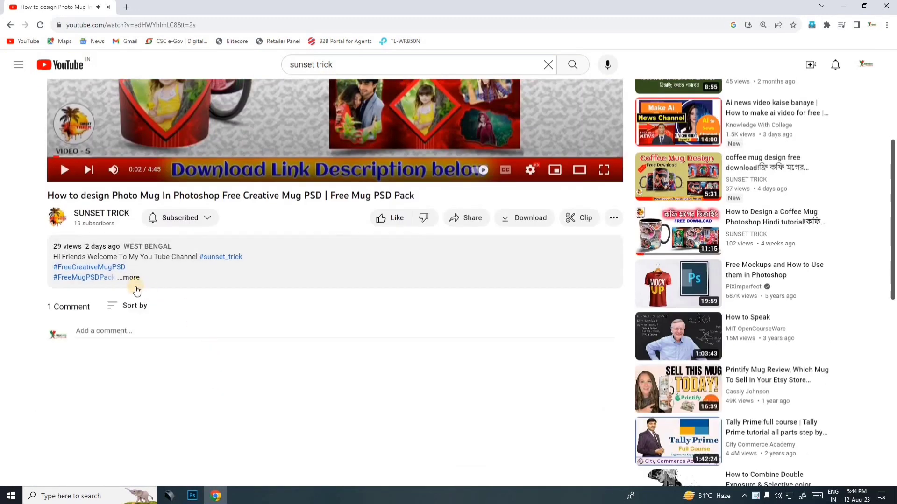
{"action": "left_click", "coordinate": [130, 279]}
{"action": "scroll", "coordinate": [198, 331], "scroll_direction": "down", "scroll_amount": 3}
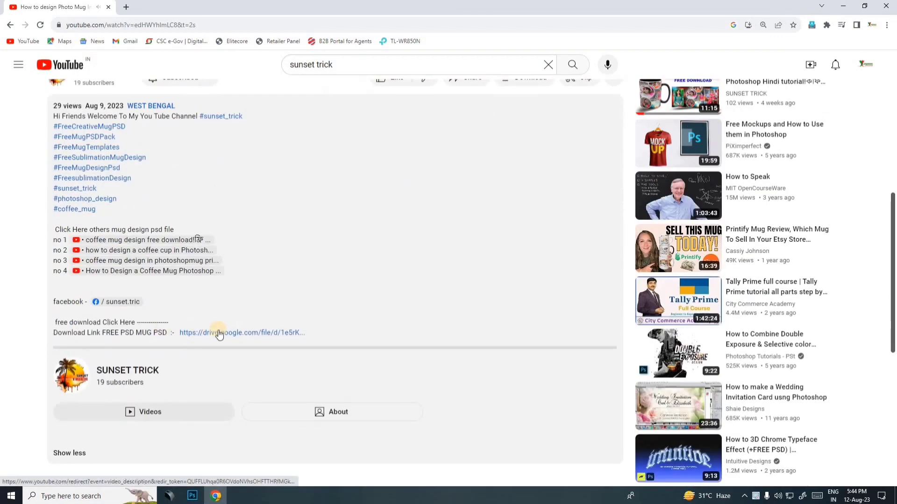
Step: Request the PICTURE PSD 5.rar download from Google Drive despite the virus warning, then minimize Chrome
{"action": "left_click", "coordinate": [254, 333]}
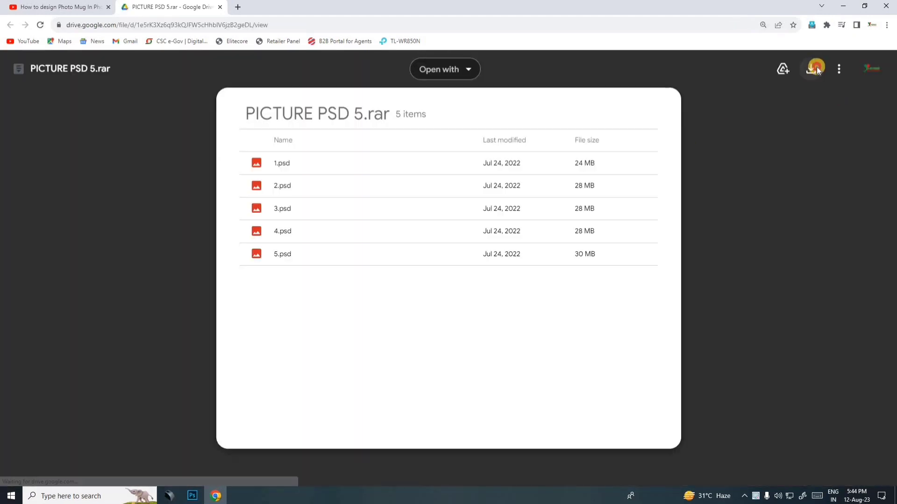
{"action": "left_click", "coordinate": [811, 69]}
{"action": "left_click", "coordinate": [356, 147]}
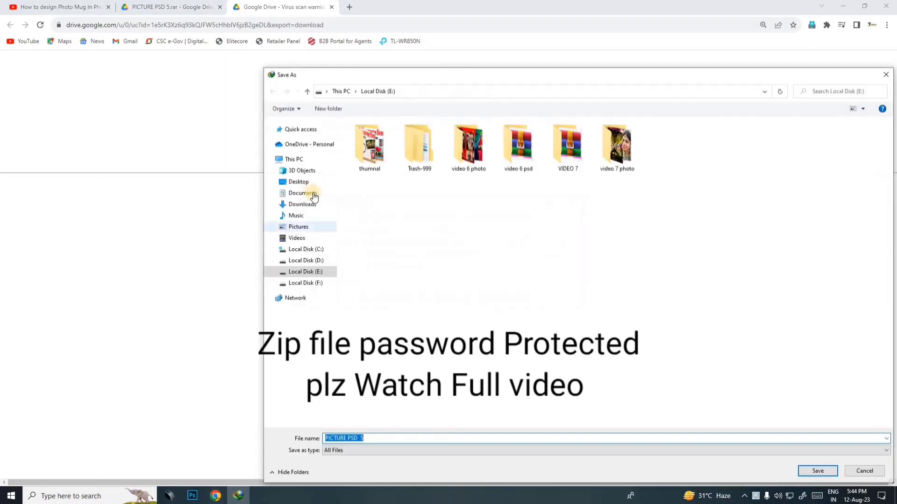
{"action": "left_click", "coordinate": [866, 469]}
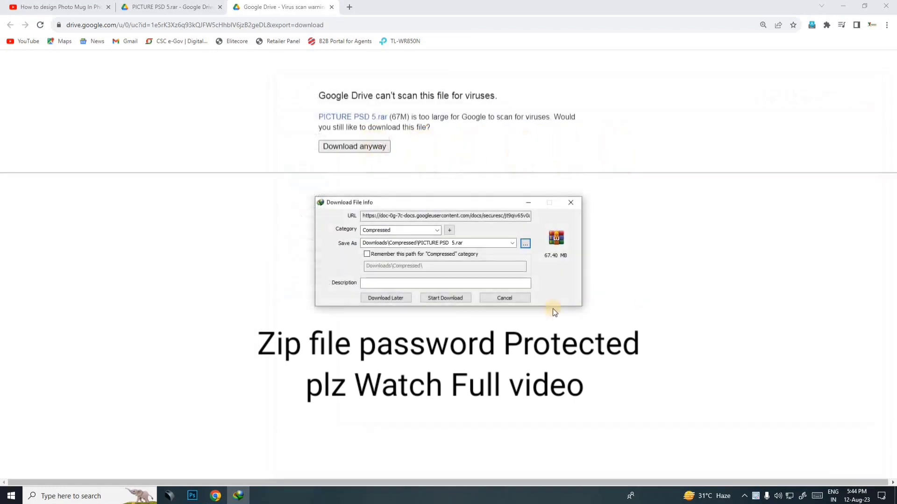
{"action": "left_click", "coordinate": [843, 7]}
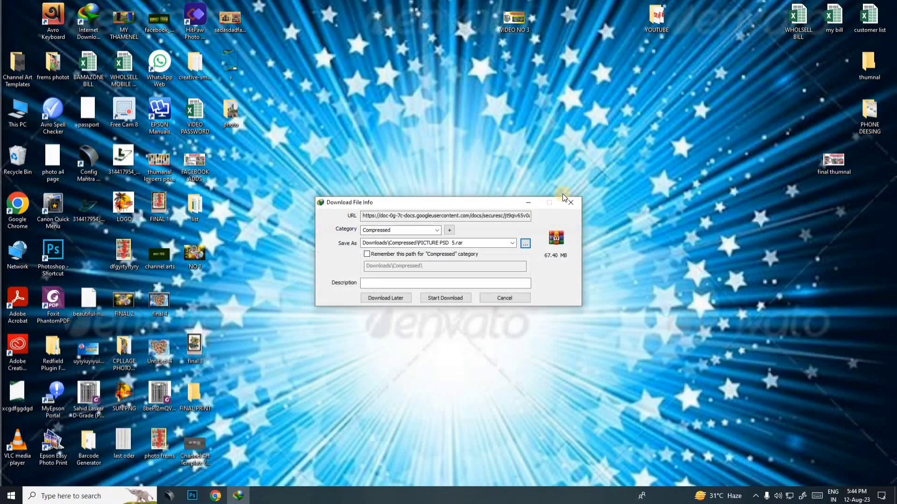
Step: Cancel the pending IDM download and refresh the desktop
{"action": "left_click", "coordinate": [570, 201]}
{"action": "right_click", "coordinate": [403, 125]}
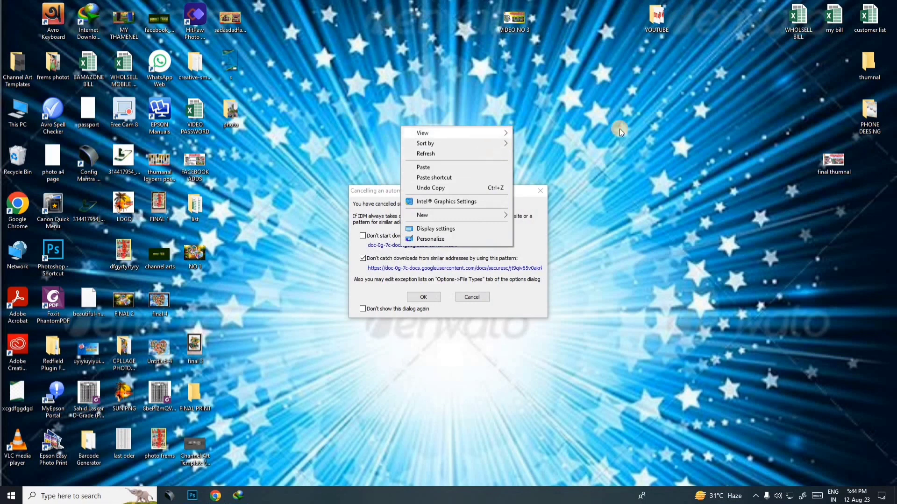
{"action": "key", "text": "Escape"}
{"action": "left_click", "coordinate": [538, 190]}
{"action": "right_click", "coordinate": [405, 178]}
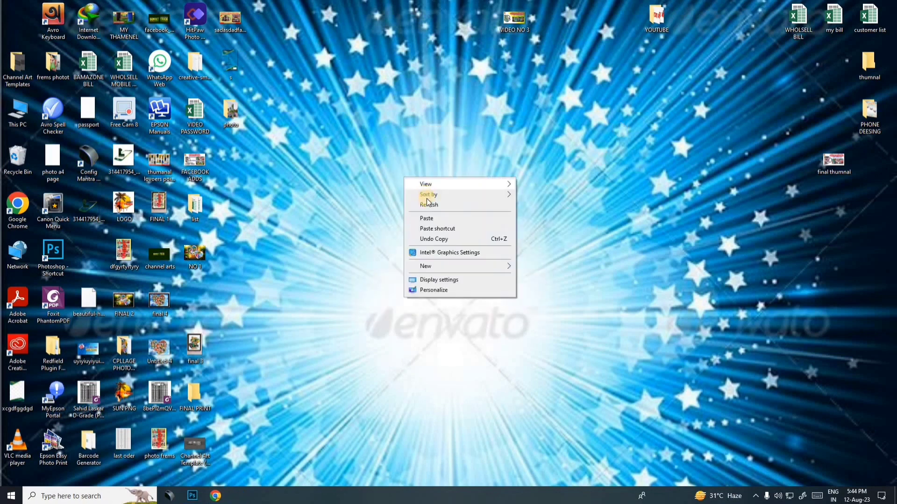
{"action": "left_click", "coordinate": [422, 204]}
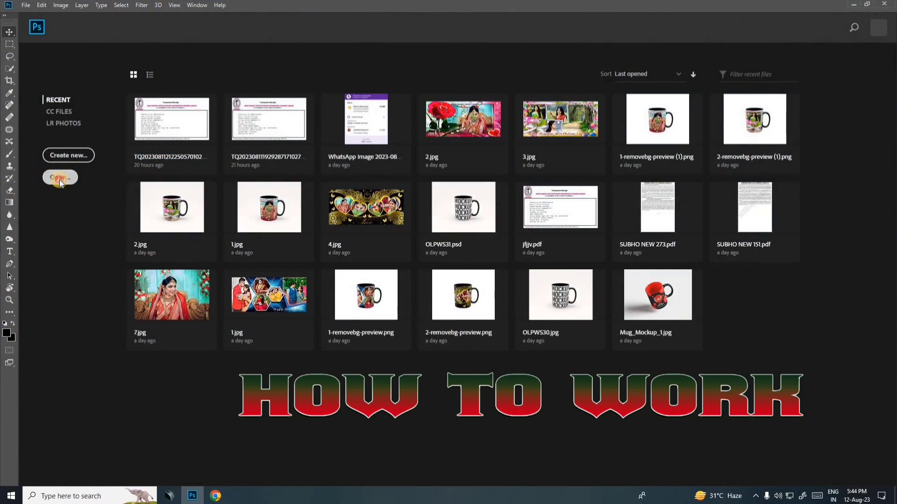
Step: Extract the password-protected video 6 psd archive into its current folder
{"action": "left_click", "coordinate": [60, 178]}
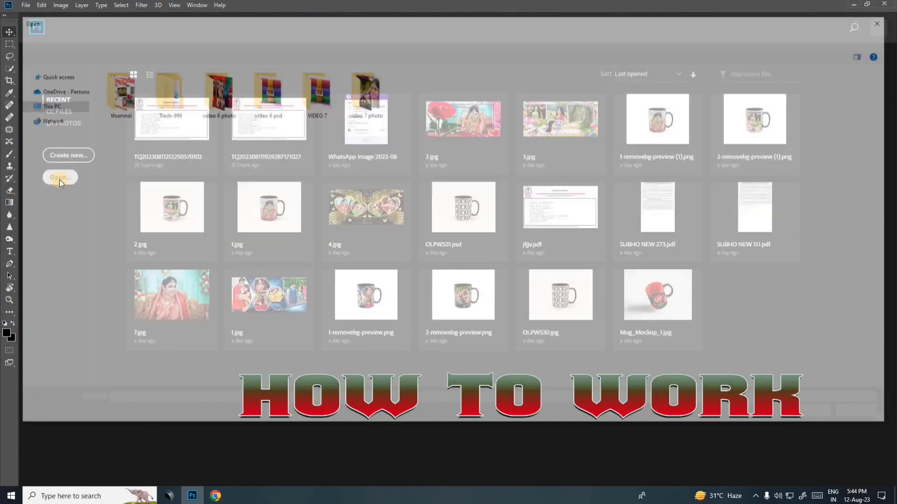
{"action": "double_click", "coordinate": [274, 108]}
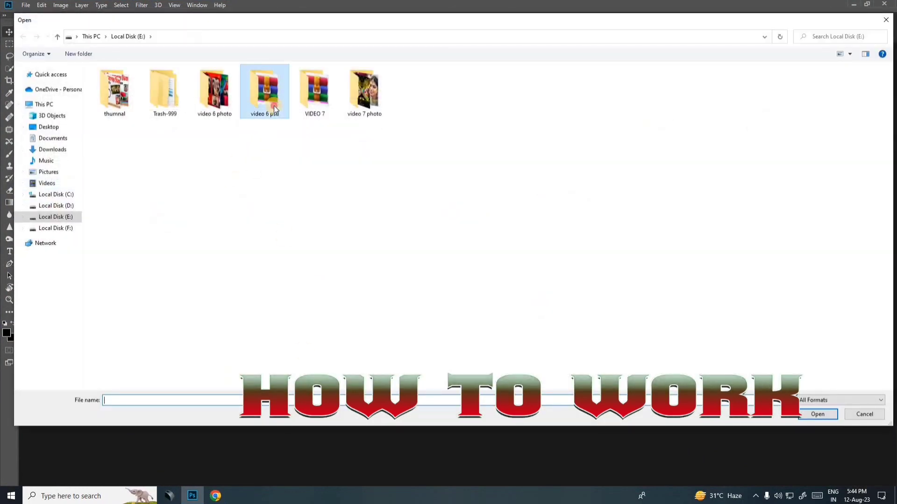
{"action": "right_click", "coordinate": [202, 120]}
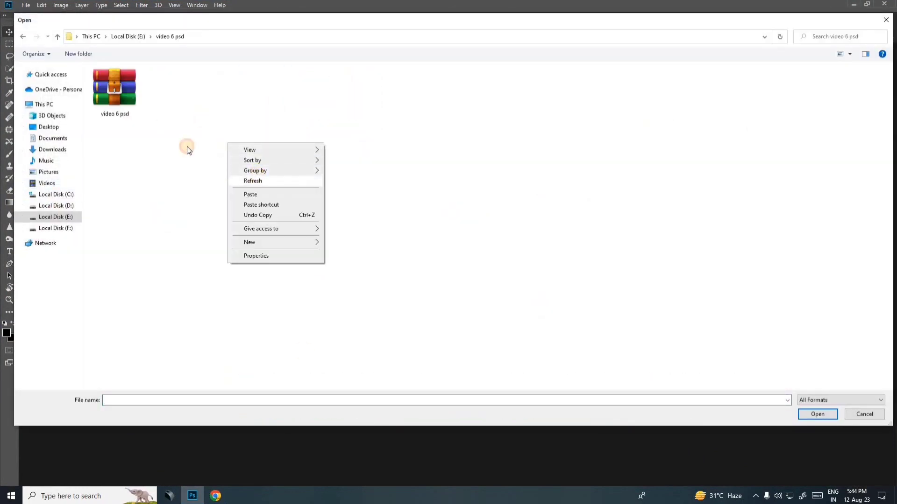
{"action": "right_click", "coordinate": [129, 103]}
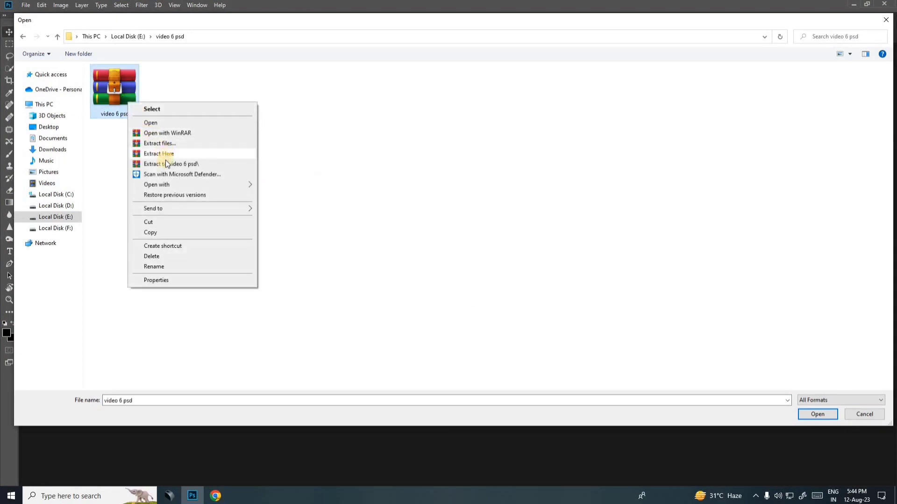
{"action": "left_click", "coordinate": [165, 164]}
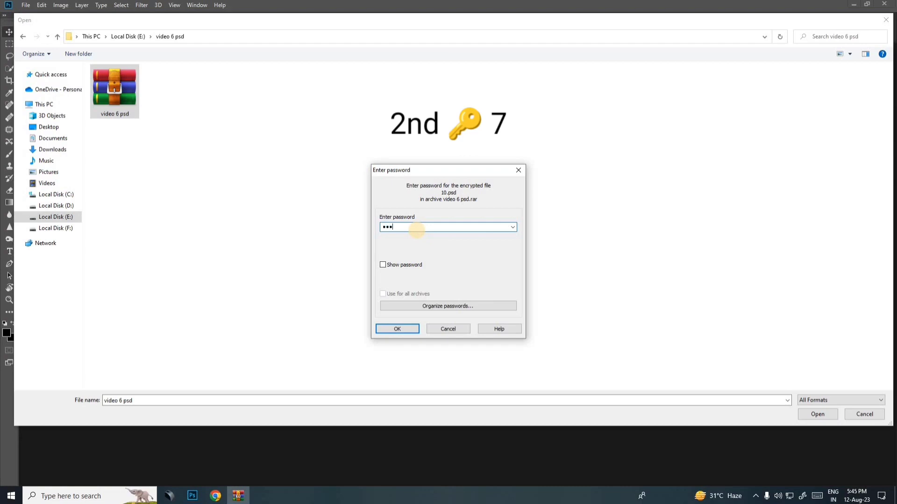
{"action": "left_click", "coordinate": [412, 327]}
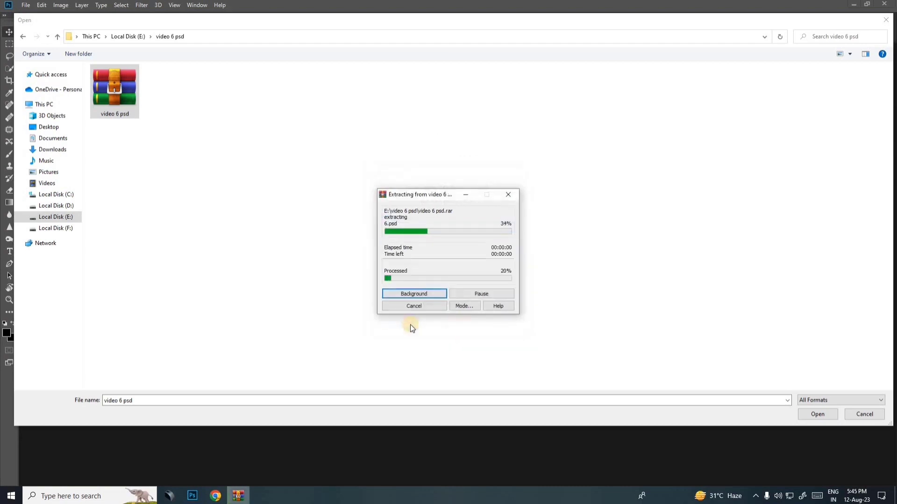
Step: Open the extracted video 6 psd folder and open template files 6 through 10
{"action": "right_click", "coordinate": [241, 183]}
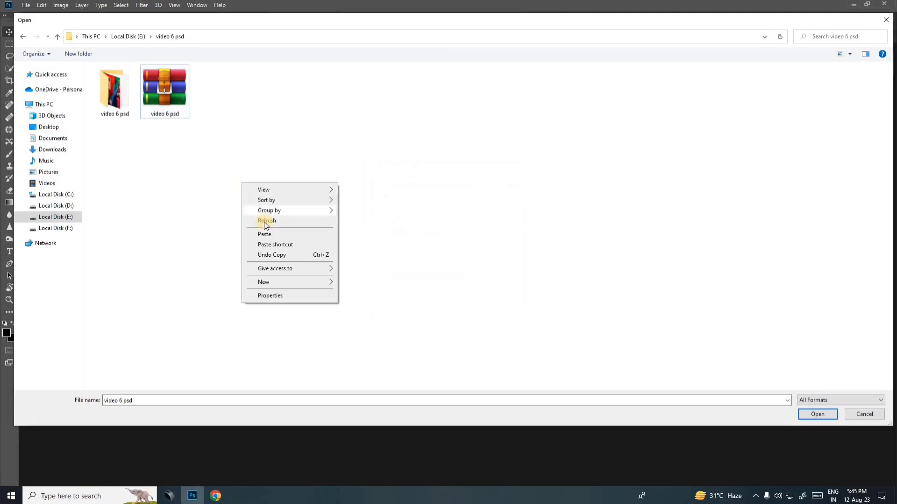
{"action": "left_click", "coordinate": [264, 221]}
{"action": "double_click", "coordinate": [116, 112]}
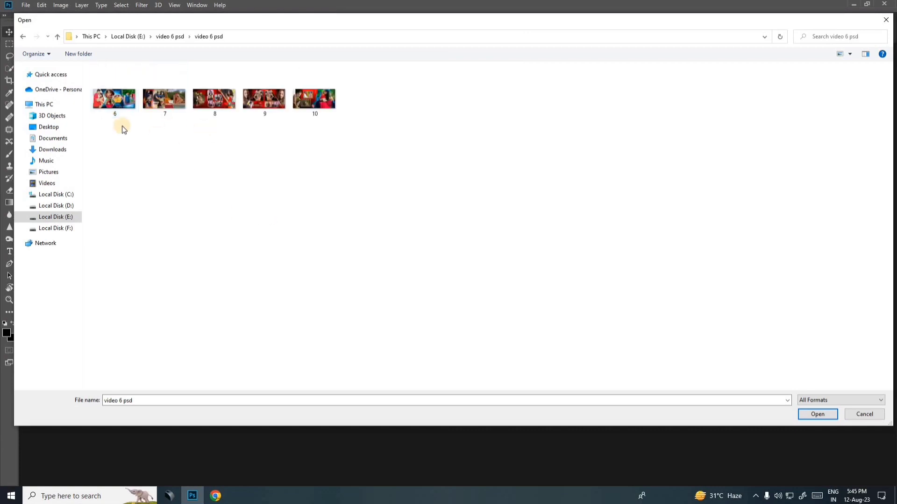
{"action": "left_click_drag", "start_coordinate": [121, 124], "coordinate": [220, 97]}
{"action": "left_click_drag", "start_coordinate": [322, 96], "coordinate": [464, 122]}
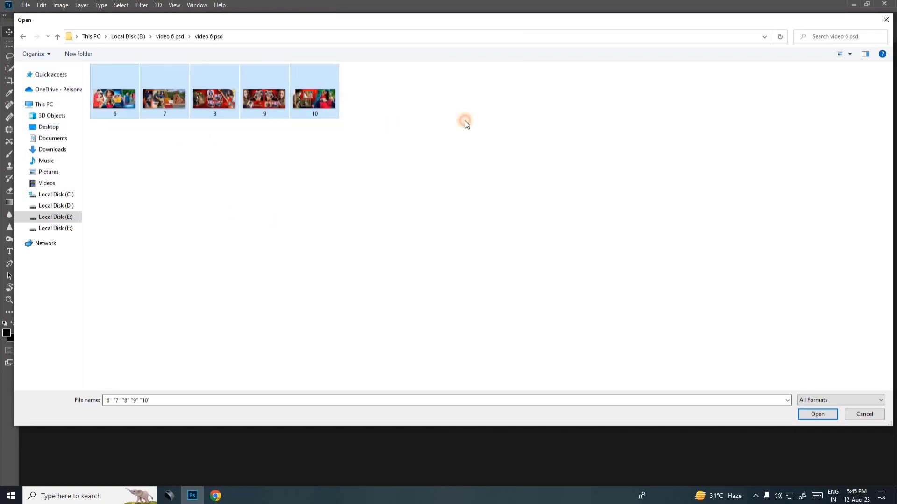
{"action": "left_click", "coordinate": [886, 20]}
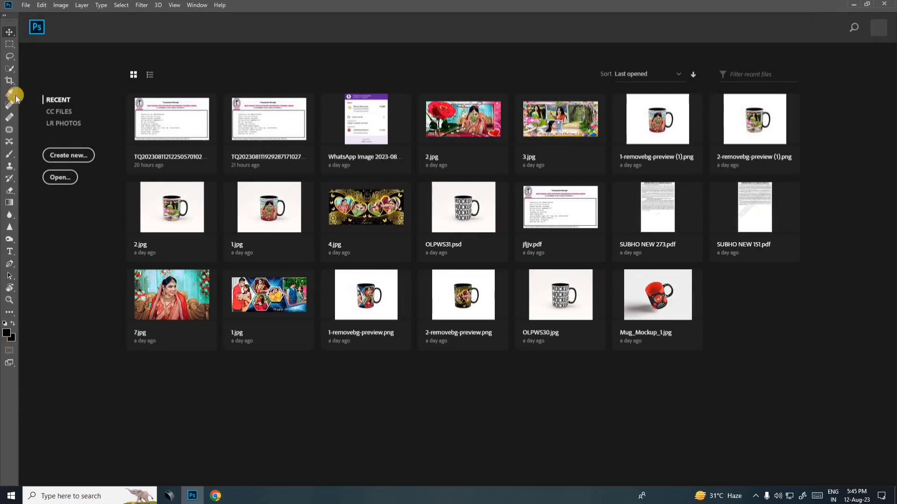
Step: Open 6.psd–10.psd from Local Disk (E:) > video 6 psd > video 6 psd
{"action": "left_click", "coordinate": [25, 5]}
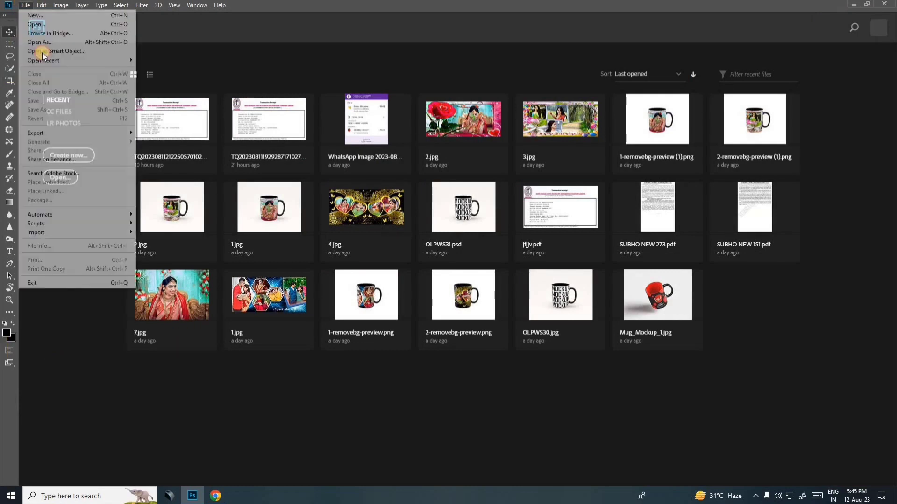
{"action": "left_click", "coordinate": [46, 23]}
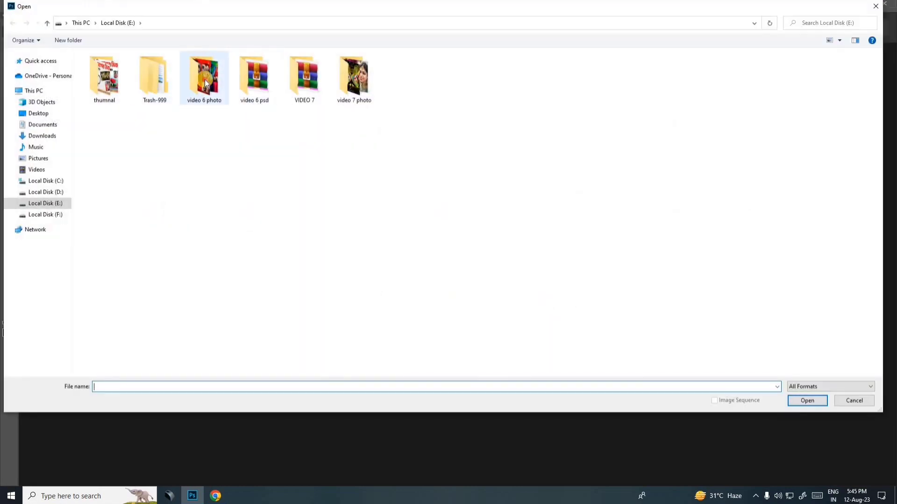
{"action": "double_click", "coordinate": [202, 77]}
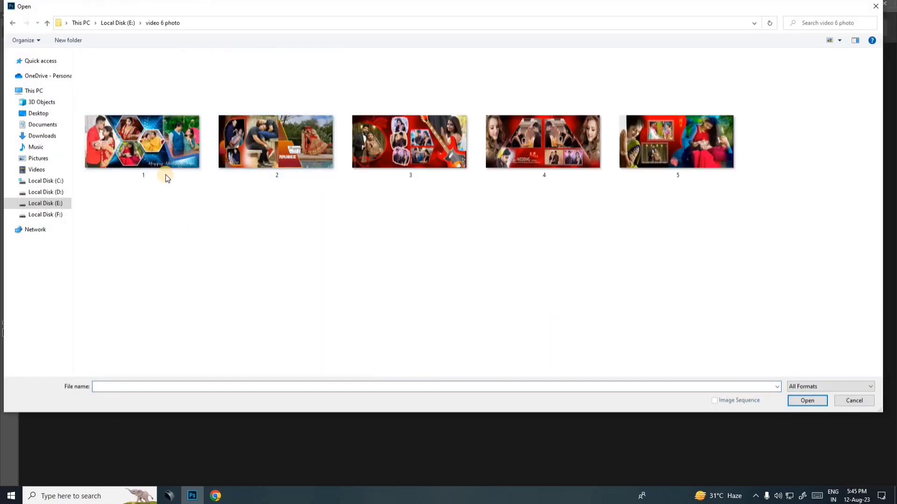
{"action": "left_click", "coordinate": [47, 23]}
{"action": "double_click", "coordinate": [252, 72]}
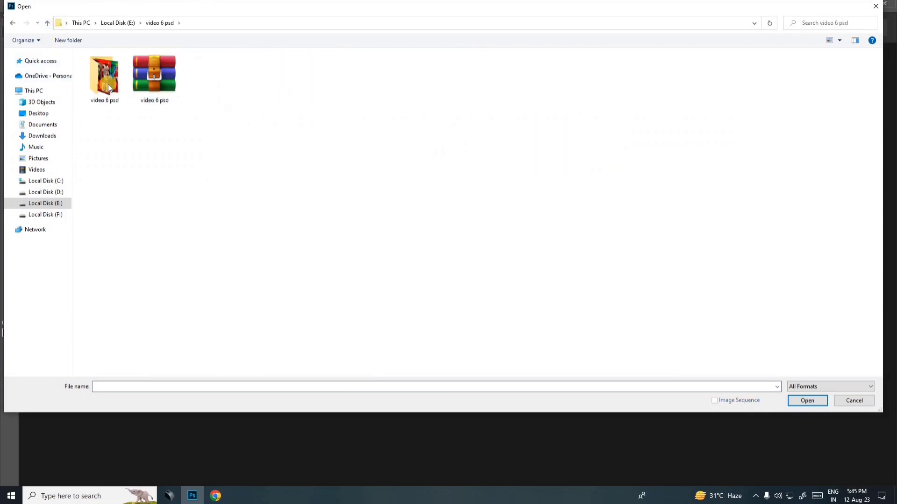
{"action": "double_click", "coordinate": [105, 79]}
{"action": "left_click_drag", "start_coordinate": [104, 121], "coordinate": [328, 51]}
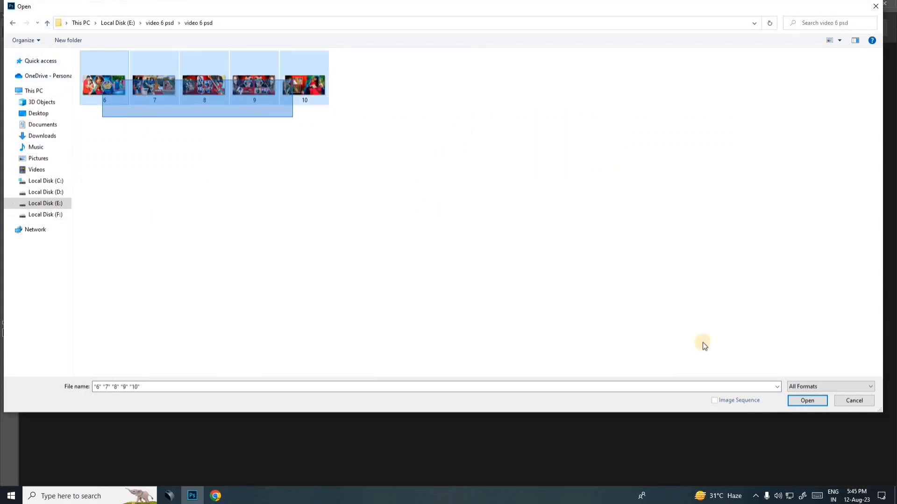
{"action": "left_click", "coordinate": [807, 401]}
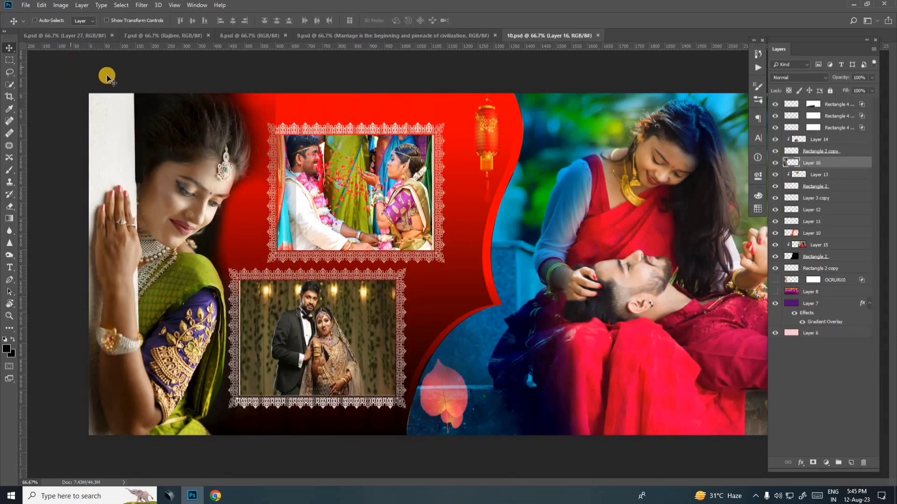
Step: Zoom 10.psd, 9.psd, 8.psd and 7.psd out to 50%, ending on the 6.psd tab
{"action": "key", "text": "ctrl+minus"}
{"action": "left_click", "coordinate": [384, 35]}
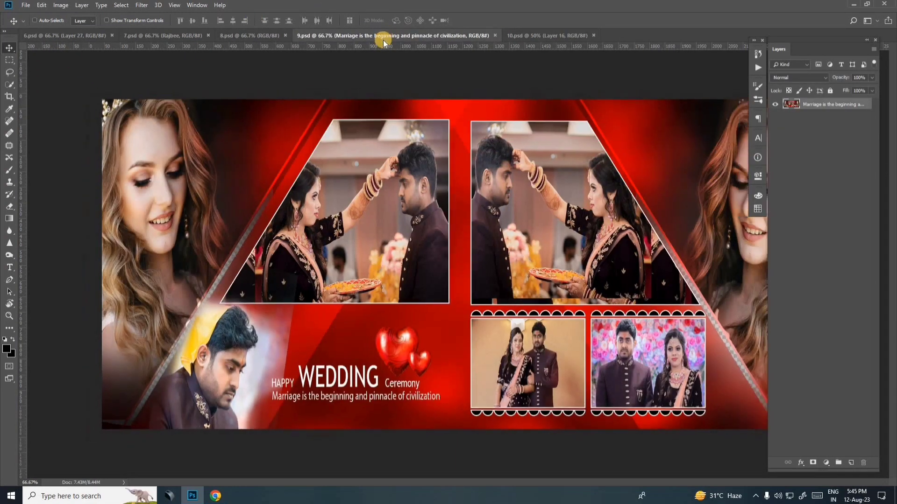
{"action": "key", "text": "ctrl+minus"}
{"action": "left_click", "coordinate": [237, 36]}
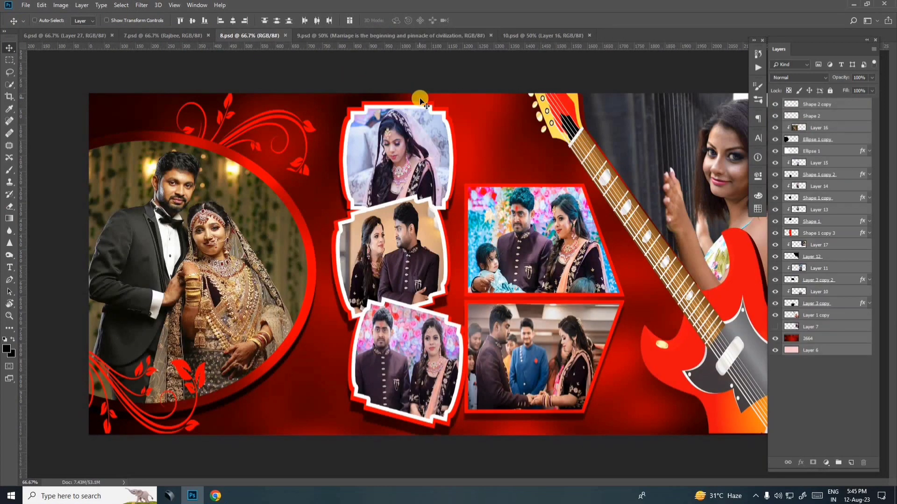
{"action": "key", "text": "ctrl+minus"}
{"action": "left_click", "coordinate": [182, 36]}
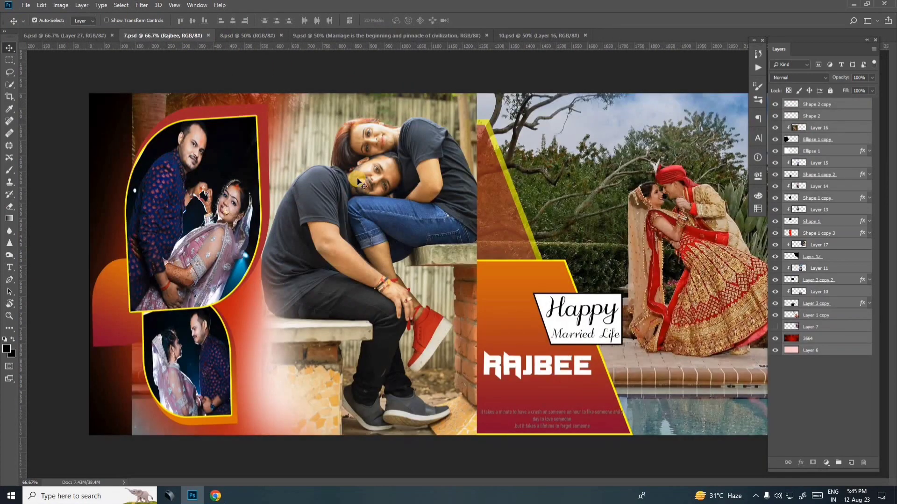
{"action": "key", "text": "ctrl+minus"}
{"action": "left_click", "coordinate": [98, 33]}
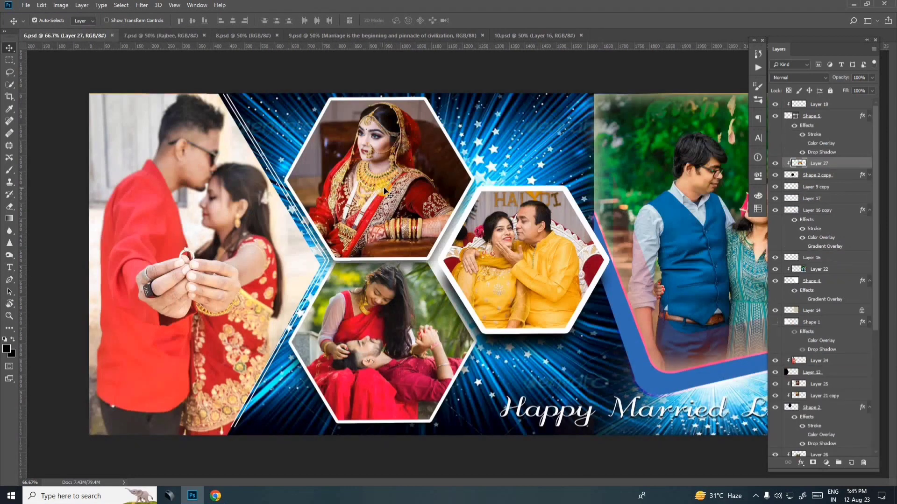
Step: Zoom 6.psd to 50% and hide the Layer 24 and Layer 27 sample photos
{"action": "key", "text": "ctrl+minus"}
{"action": "left_click", "coordinate": [73, 114]}
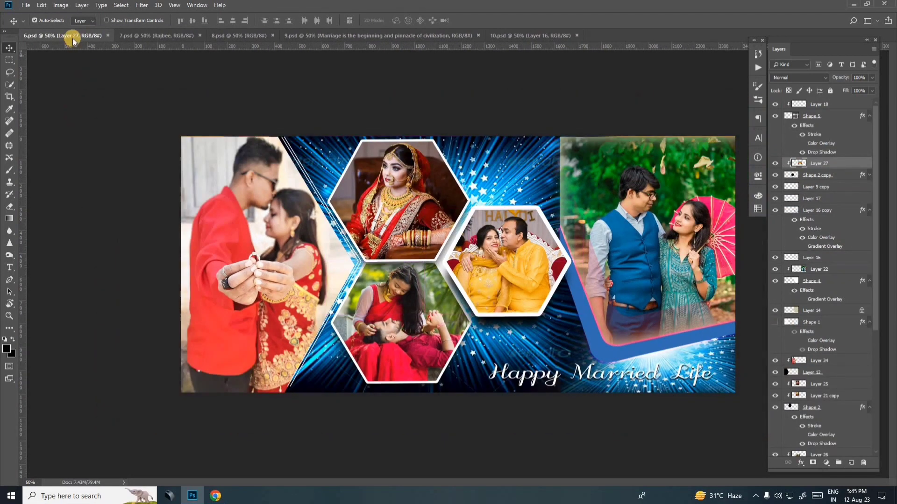
{"action": "left_click", "coordinate": [813, 361]}
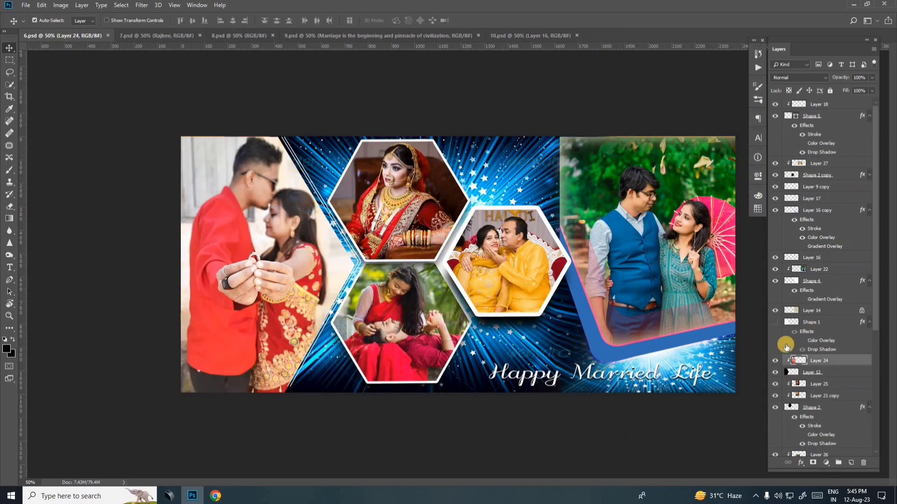
{"action": "left_click", "coordinate": [774, 361]}
{"action": "right_click", "coordinate": [546, 256]}
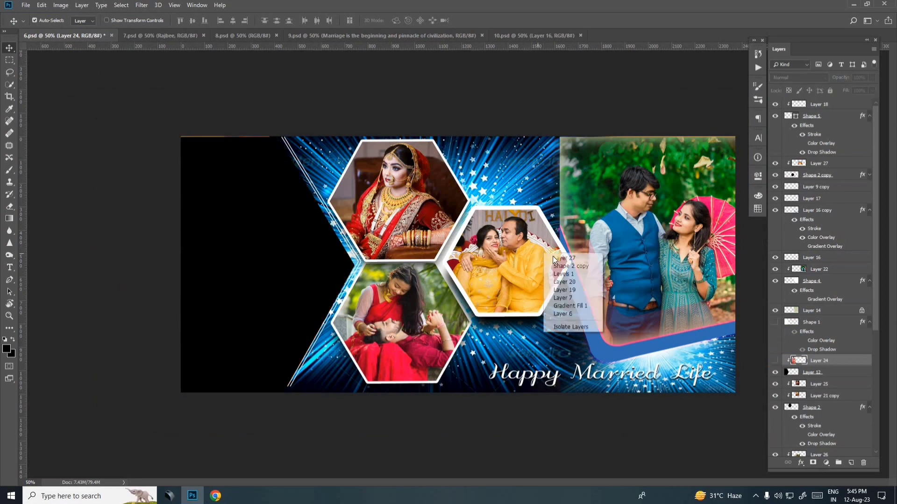
{"action": "left_click", "coordinate": [561, 282]}
{"action": "left_click", "coordinate": [784, 169]}
{"action": "left_click", "coordinate": [776, 163]}
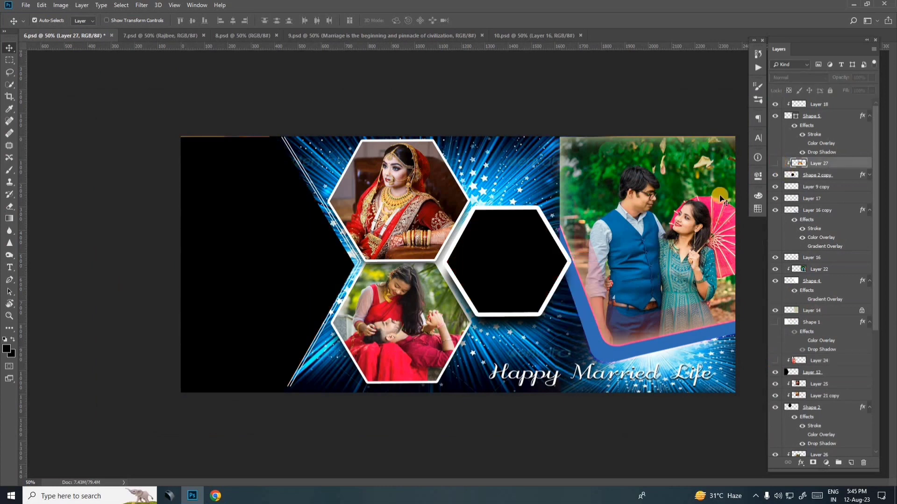
Step: Hide the right-side Layer 22 photo and Layer 21 copy
{"action": "right_click", "coordinate": [661, 212]}
{"action": "left_click", "coordinate": [785, 271]}
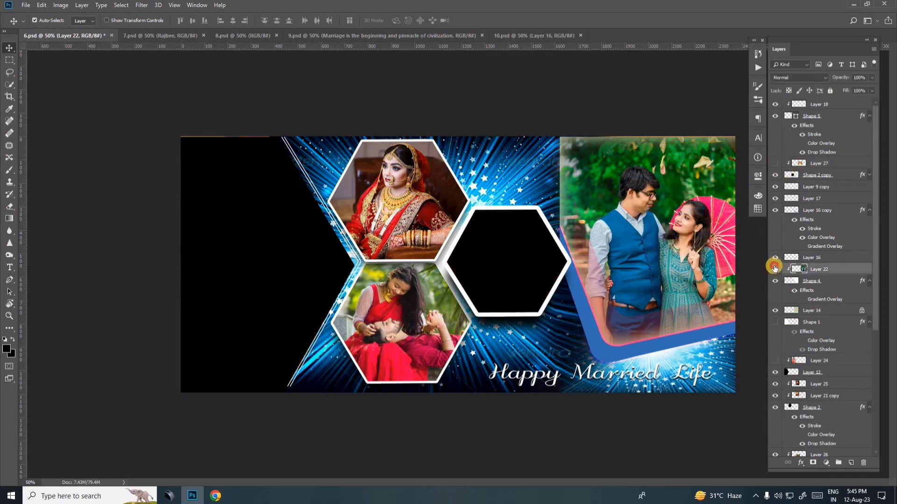
{"action": "left_click", "coordinate": [775, 269]}
{"action": "right_click", "coordinate": [492, 265]}
{"action": "right_click", "coordinate": [388, 182]}
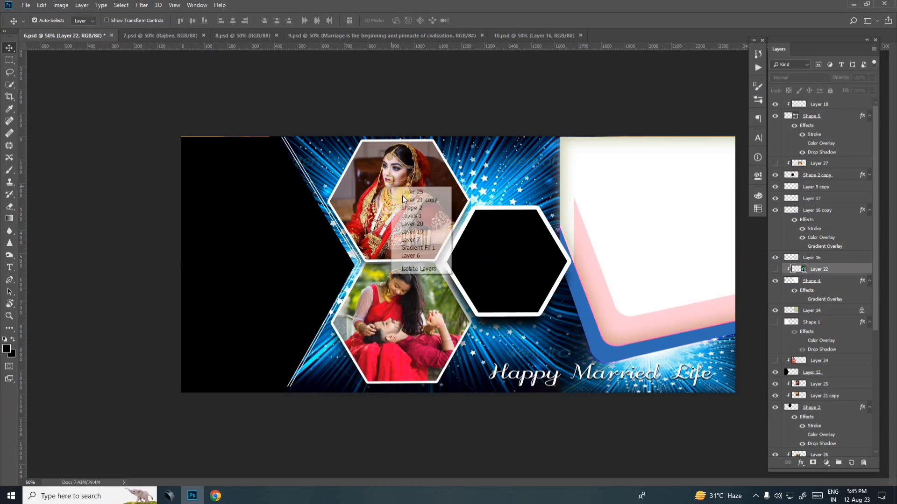
{"action": "left_click", "coordinate": [411, 201]}
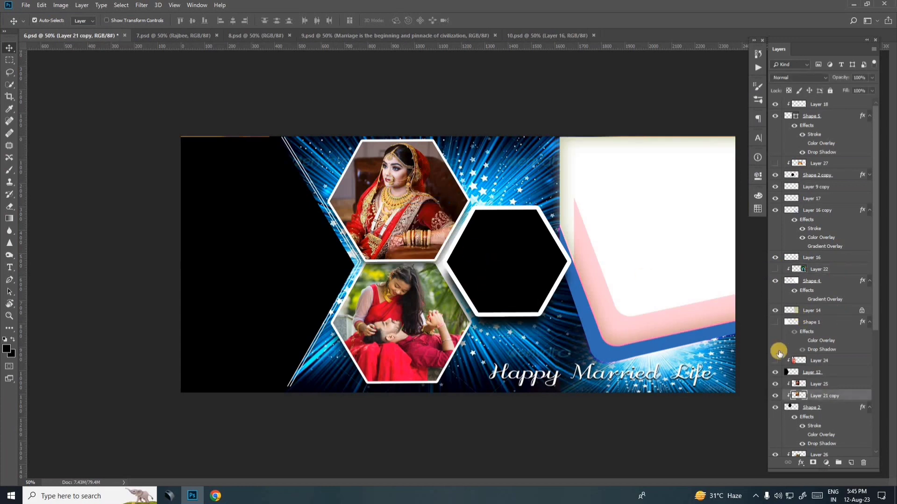
{"action": "left_click", "coordinate": [775, 396]}
Step: Hide the hexagon photos Layer 25 and Layer 26, then select the left frame's Layer 12
{"action": "right_click", "coordinate": [424, 240]}
{"action": "left_click", "coordinate": [434, 252]}
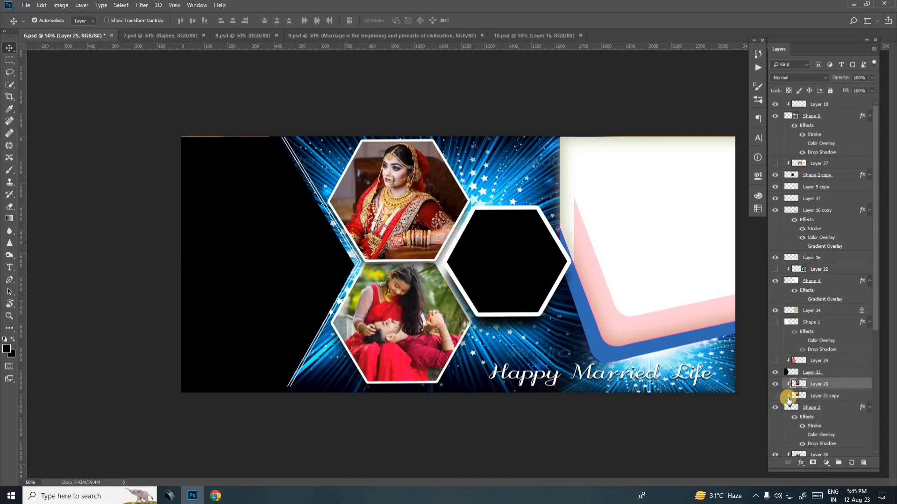
{"action": "left_click", "coordinate": [777, 386]}
{"action": "right_click", "coordinate": [411, 318]}
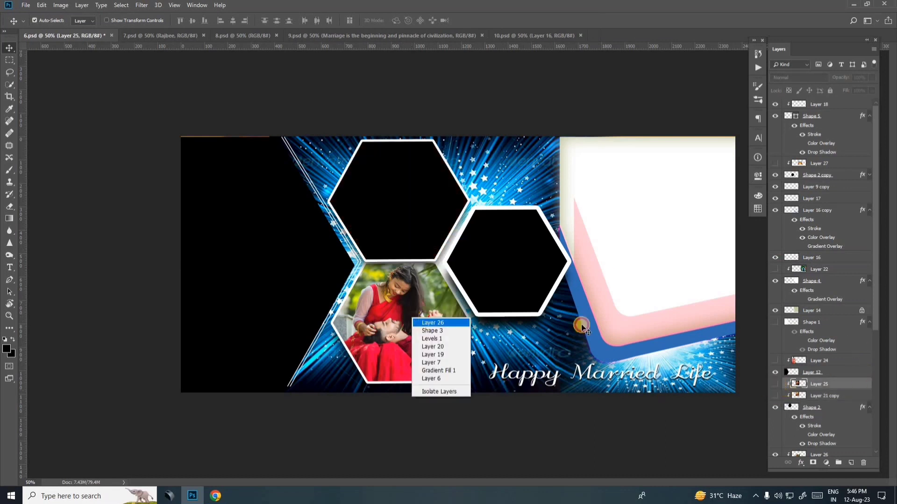
{"action": "left_click", "coordinate": [423, 321]}
{"action": "left_click", "coordinate": [775, 452]}
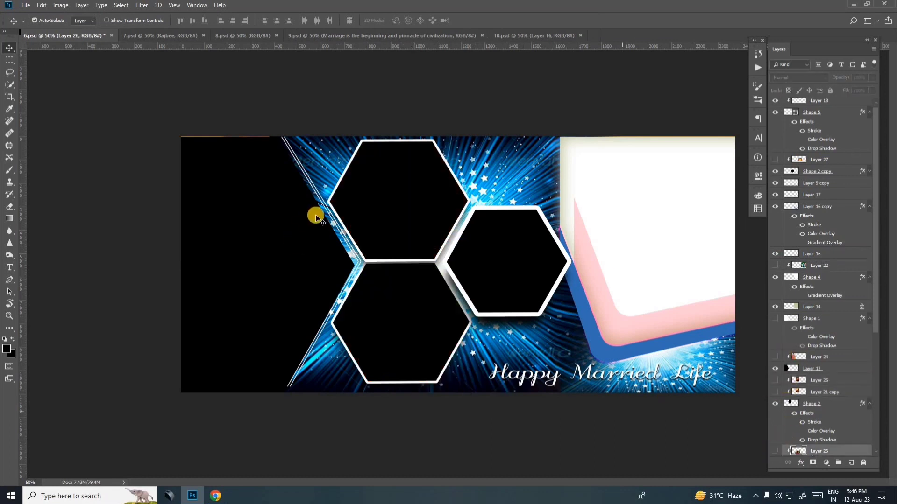
{"action": "right_click", "coordinate": [202, 215]}
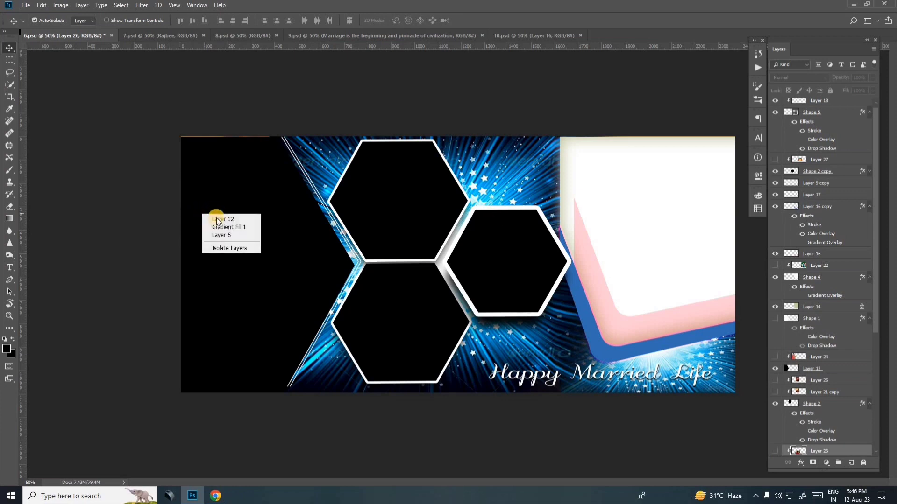
{"action": "left_click", "coordinate": [214, 217]}
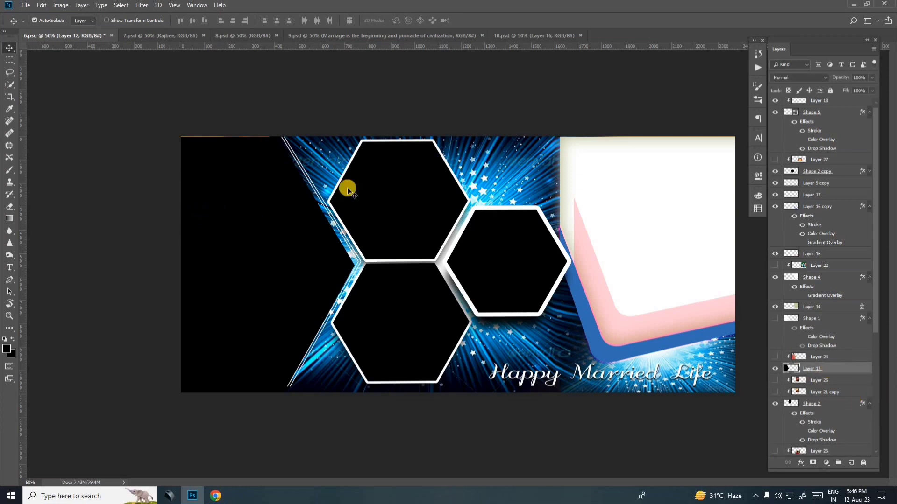
{"action": "left_click", "coordinate": [23, 5]}
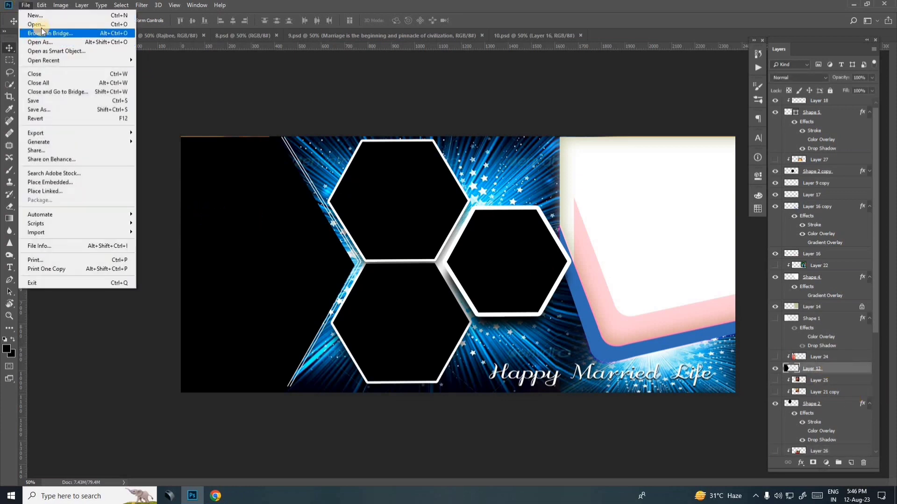
Step: Open pexels-photo-3209258 from the Desktop photo folder and drag it onto 6.psd
{"action": "left_click", "coordinate": [28, 21]}
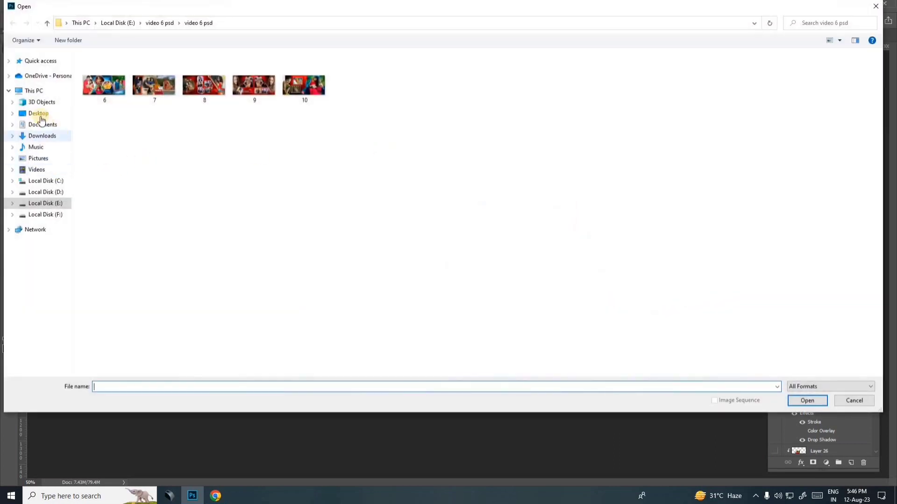
{"action": "left_click", "coordinate": [38, 113]}
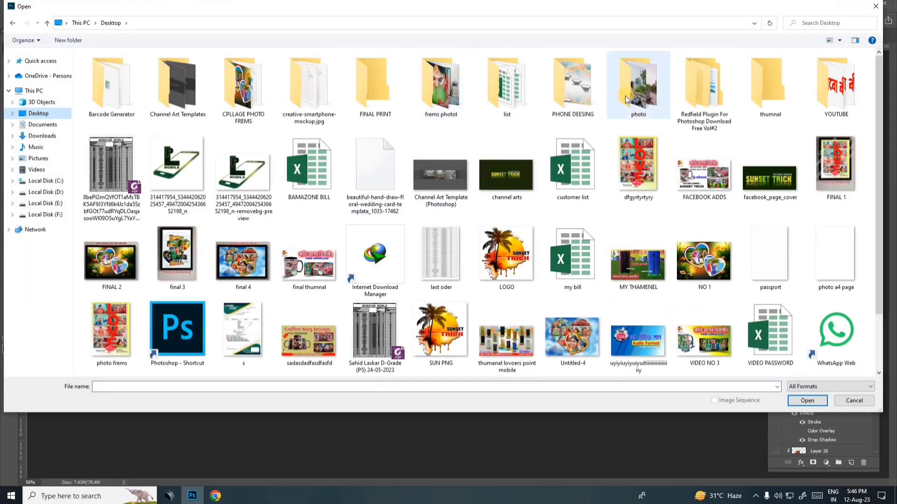
{"action": "double_click", "coordinate": [638, 86]}
{"action": "double_click", "coordinate": [404, 77]}
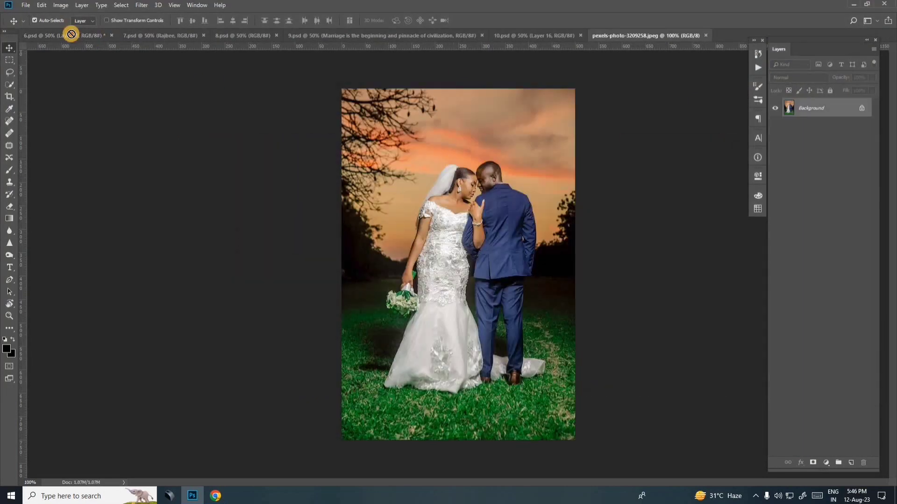
{"action": "mouse_move", "coordinate": [71, 35]}
{"action": "left_mouse_down"}
{"action": "mouse_move", "coordinate": [233, 260]}
{"action": "mouse_move", "coordinate": [263, 282]}
{"action": "left_mouse_up"}
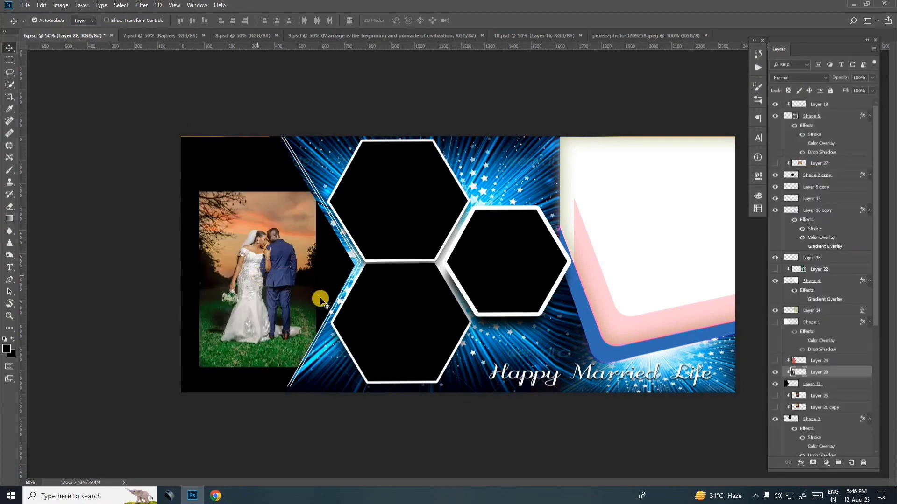
Step: Scale up the couple photo, flip it horizontally, nudge it right, and commit
{"action": "key", "text": "ctrl+t"}
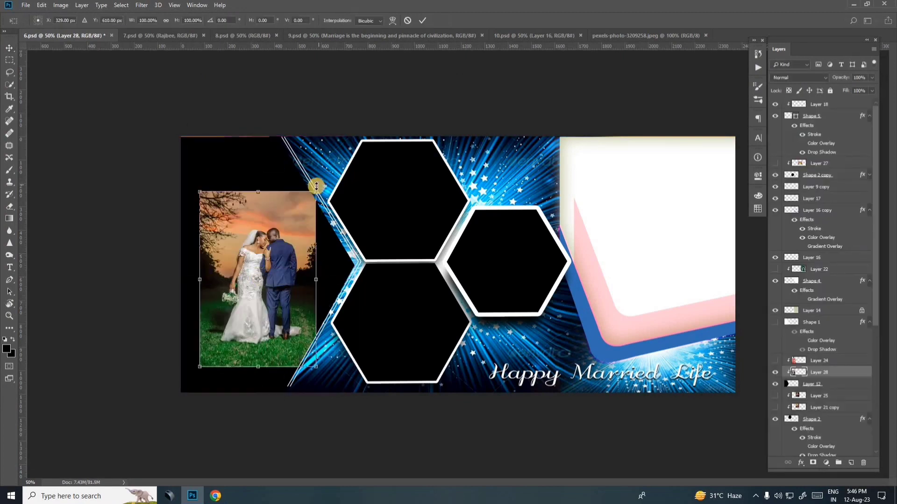
{"action": "left_click_drag", "start_coordinate": [322, 189], "coordinate": [355, 132]}
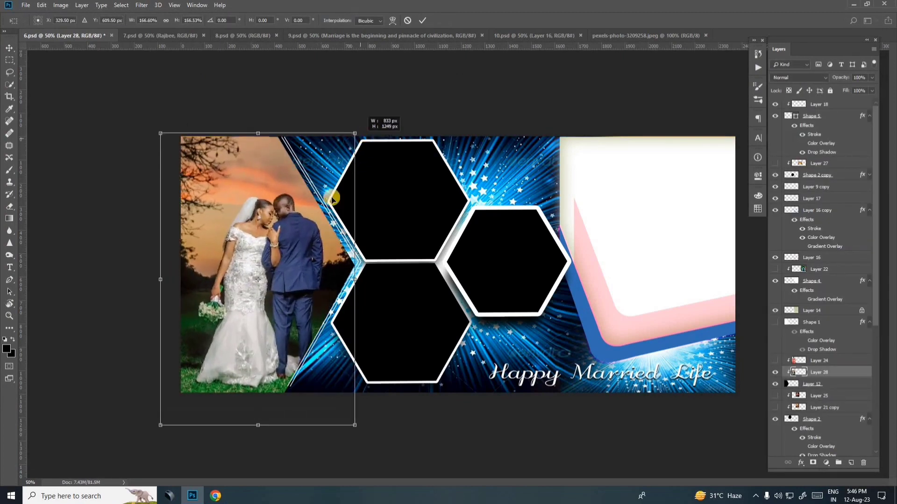
{"action": "left_click_drag", "start_coordinate": [347, 411], "coordinate": [308, 371]}
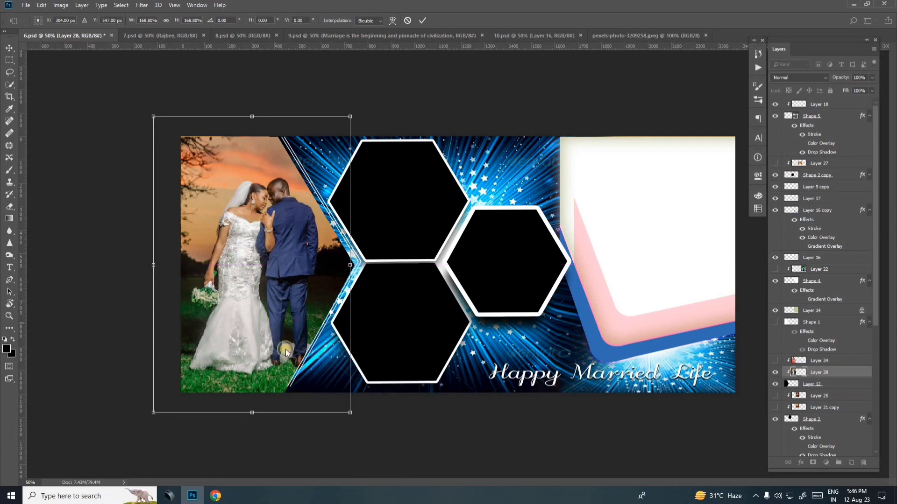
{"action": "right_click", "coordinate": [278, 327]}
{"action": "left_click", "coordinate": [309, 439]}
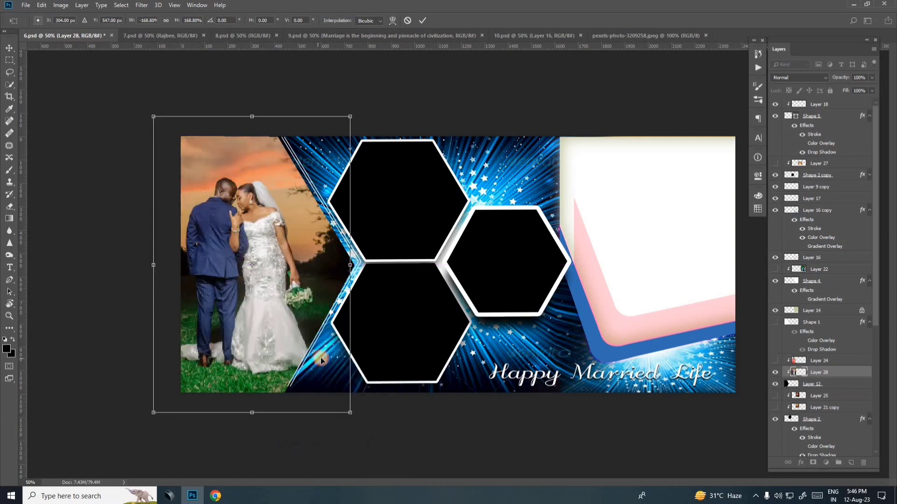
{"action": "left_click_drag", "start_coordinate": [317, 360], "coordinate": [325, 359]}
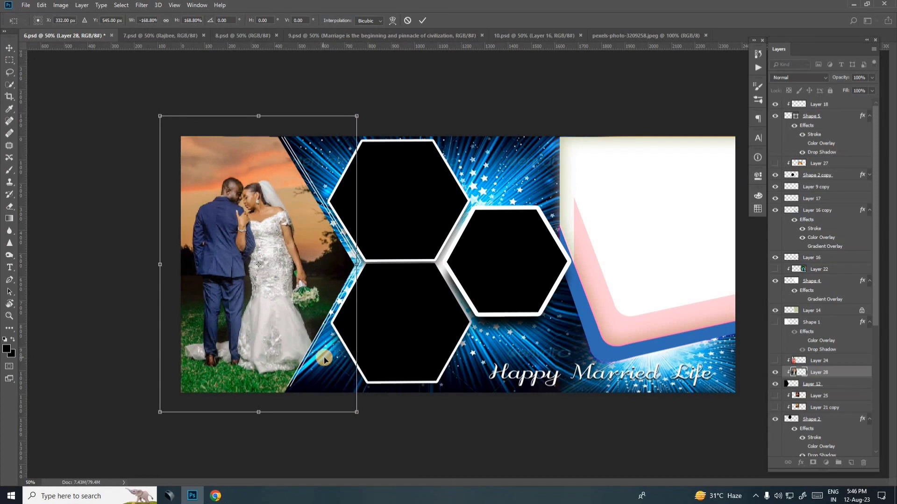
{"action": "key", "text": "Return"}
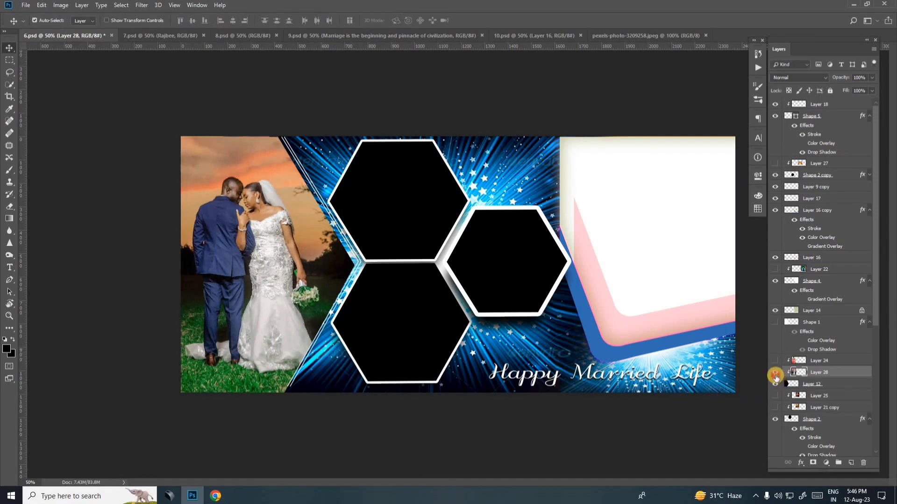
Step: Toggle layer visibility to check the photo, then make the top hexagon's Shape 2 layer active
{"action": "left_click", "coordinate": [775, 374]}
{"action": "left_click", "coordinate": [775, 384]}
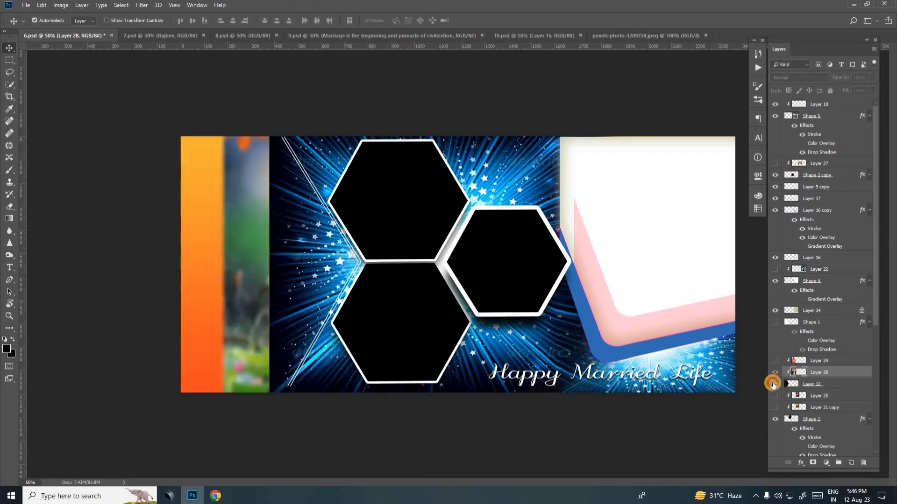
{"action": "right_click", "coordinate": [384, 188]}
{"action": "left_click", "coordinate": [402, 193]}
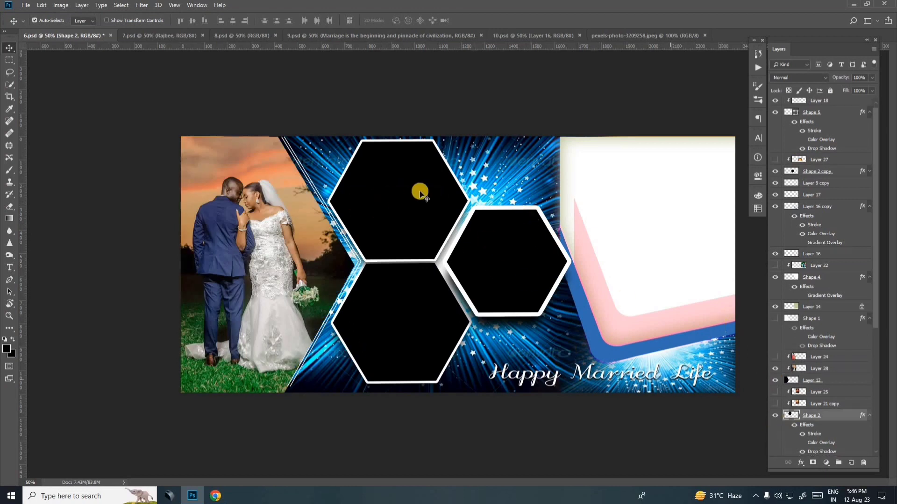
Step: Open the couple-on-a-bench mountain photo and drag it into 6.psd's top hexagon
{"action": "left_click", "coordinate": [26, 5]}
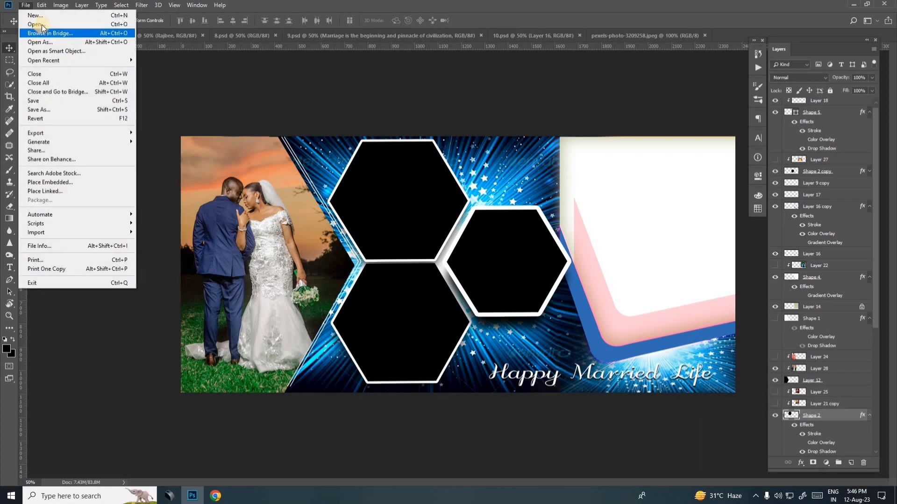
{"action": "left_click", "coordinate": [34, 24]}
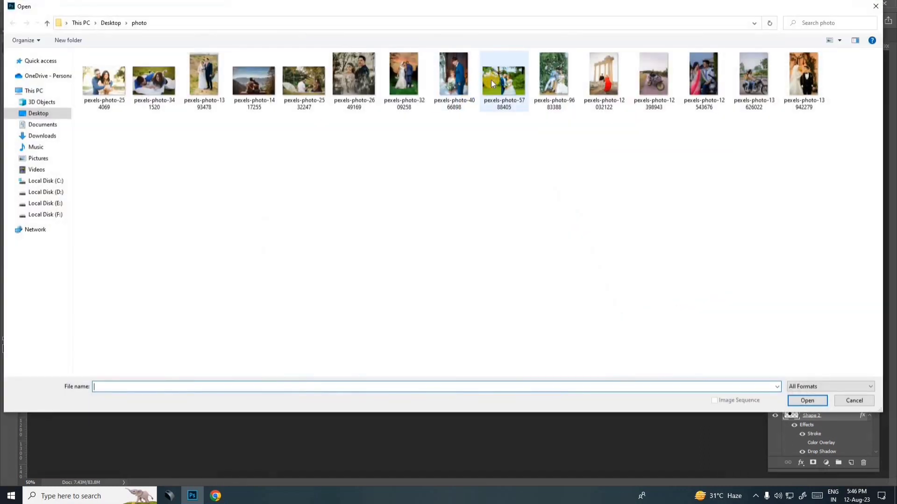
{"action": "double_click", "coordinate": [252, 80]}
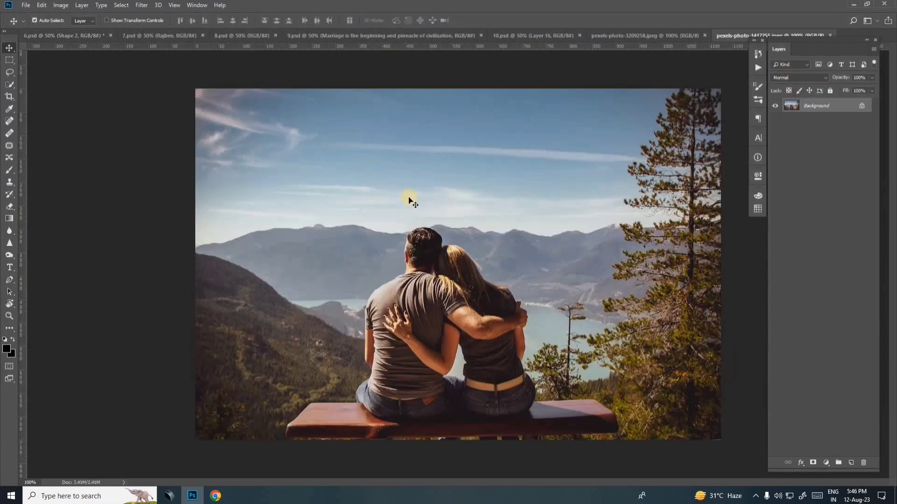
{"action": "left_click", "coordinate": [91, 38]}
{"action": "left_click_drag", "start_coordinate": [402, 193], "coordinate": [404, 196]}
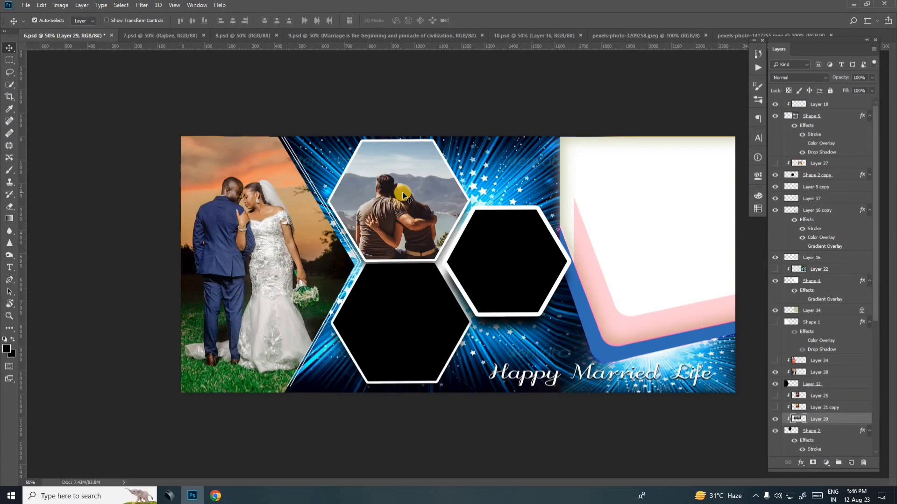
Step: Resize the bench photo to about 105% so it fills the top hexagon
{"action": "key", "text": "ctrl+t"}
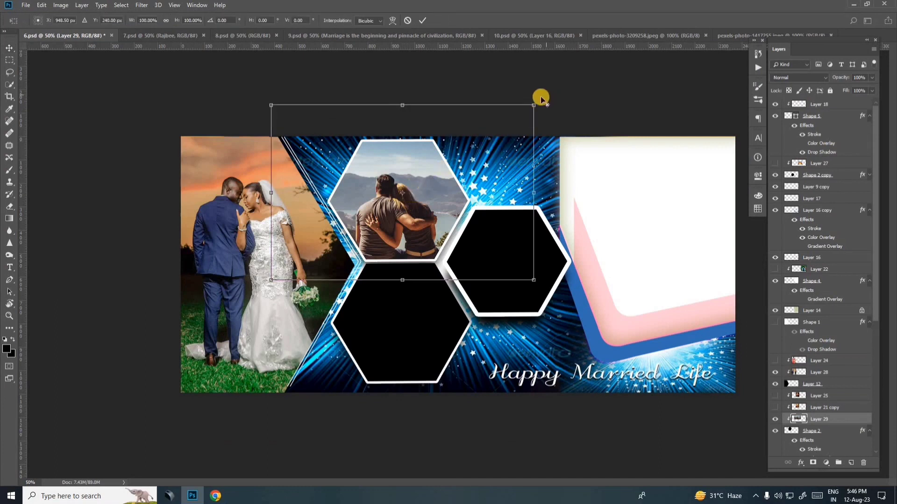
{"action": "left_click_drag", "start_coordinate": [532, 102], "coordinate": [513, 113]}
{"action": "left_click_drag", "start_coordinate": [473, 166], "coordinate": [493, 149]}
{"action": "left_click_drag", "start_coordinate": [519, 112], "coordinate": [544, 92]}
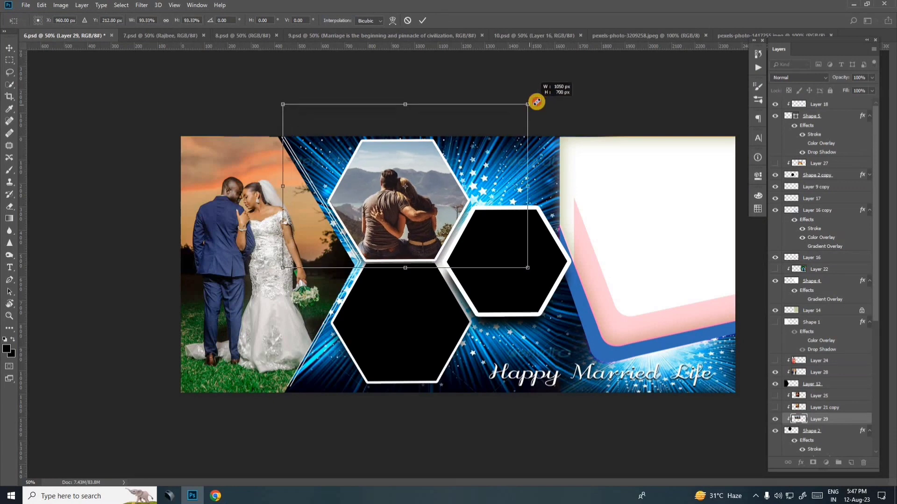
{"action": "left_click_drag", "start_coordinate": [505, 164], "coordinate": [503, 171]}
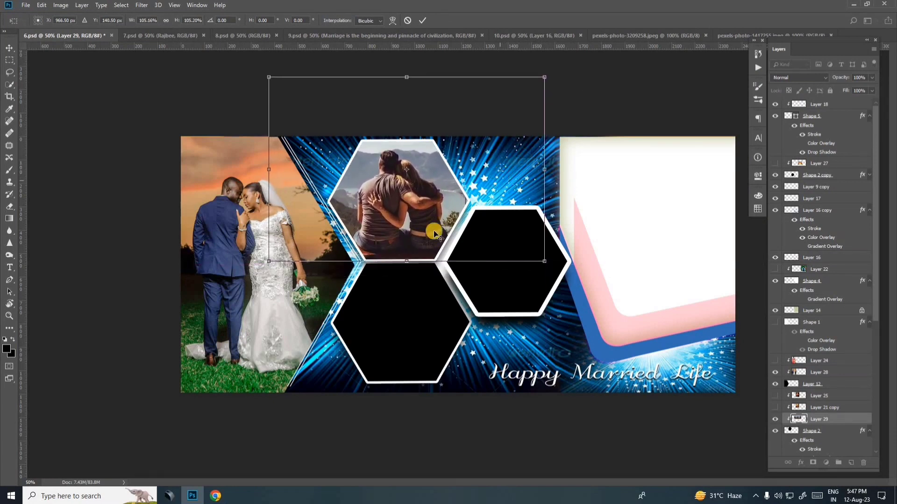
{"action": "key", "text": "Return"}
{"action": "right_click", "coordinate": [394, 297]}
{"action": "left_click", "coordinate": [411, 304]}
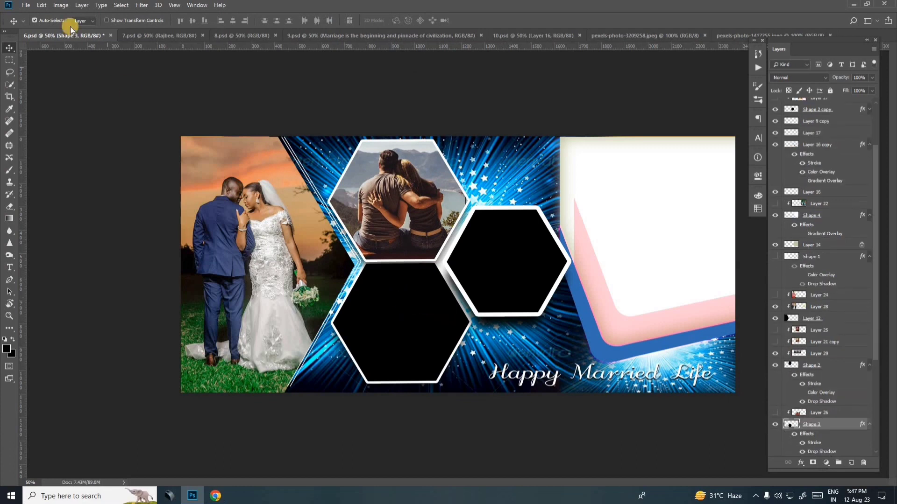
Step: Open the garden photo of the bride and groom and drag it into 6.psd
{"action": "left_click", "coordinate": [23, 5]}
{"action": "left_click", "coordinate": [33, 23]}
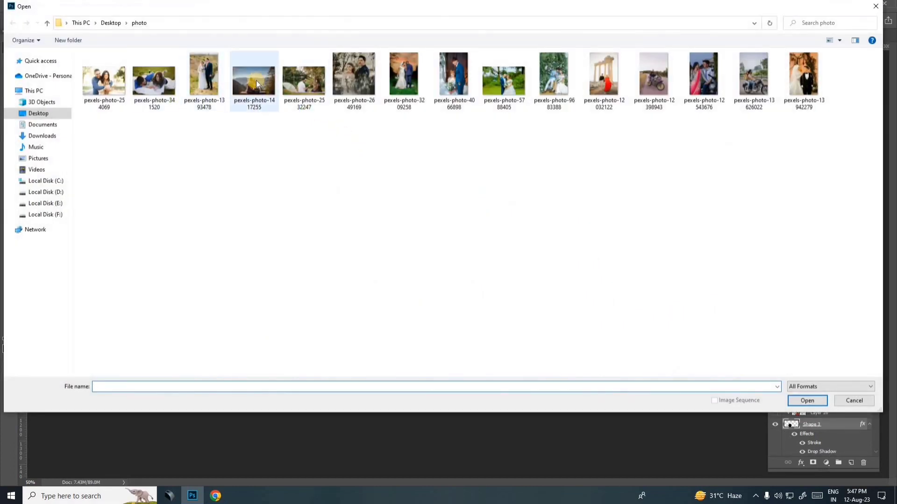
{"action": "double_click", "coordinate": [504, 79]}
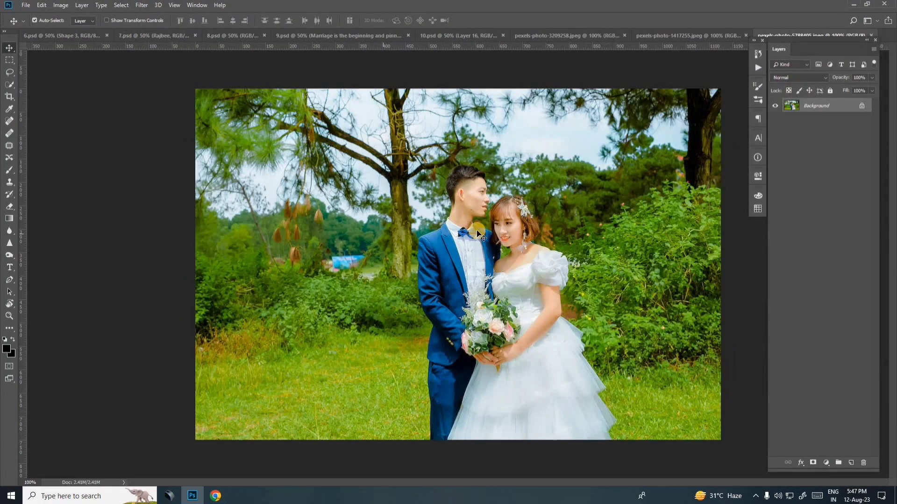
{"action": "mouse_move", "coordinate": [480, 235]}
{"action": "left_mouse_down"}
{"action": "mouse_move", "coordinate": [71, 32]}
{"action": "mouse_move", "coordinate": [402, 312]}
{"action": "left_mouse_up"}
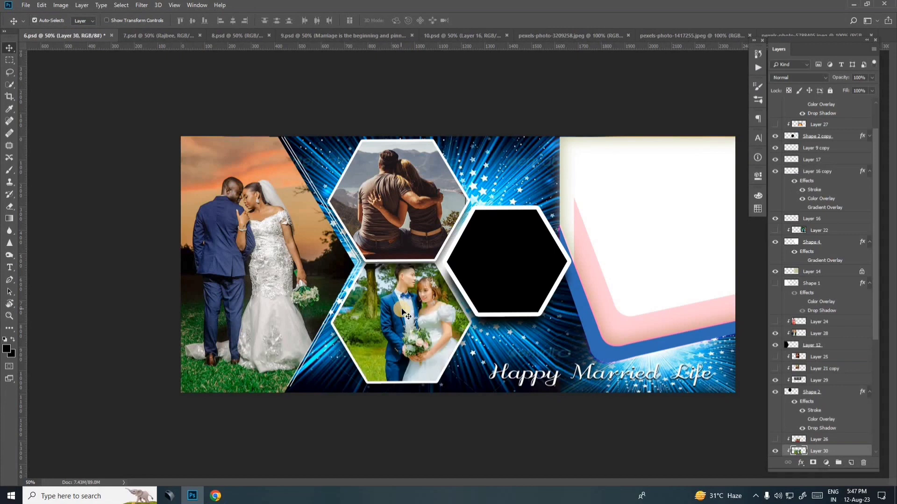
Step: Scale the garden photo down and center it in the lower hexagon
{"action": "key", "text": "ctrl+t"}
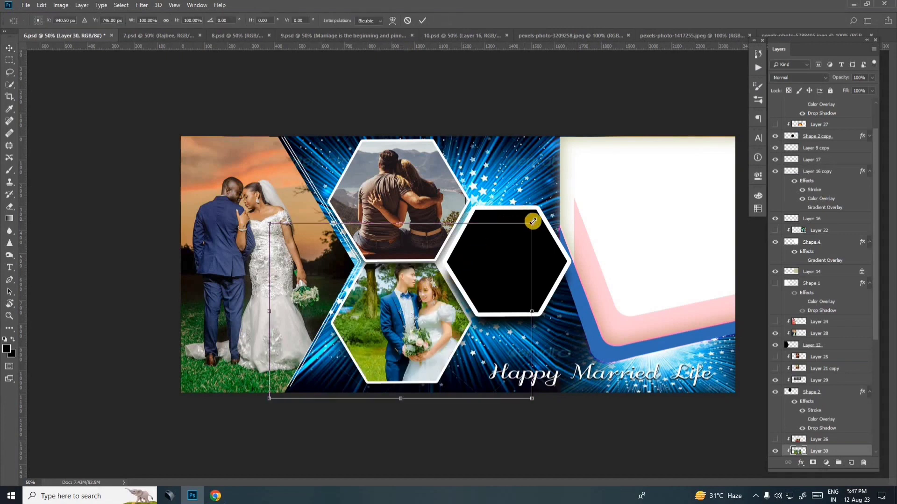
{"action": "left_click_drag", "start_coordinate": [522, 231], "coordinate": [475, 250]}
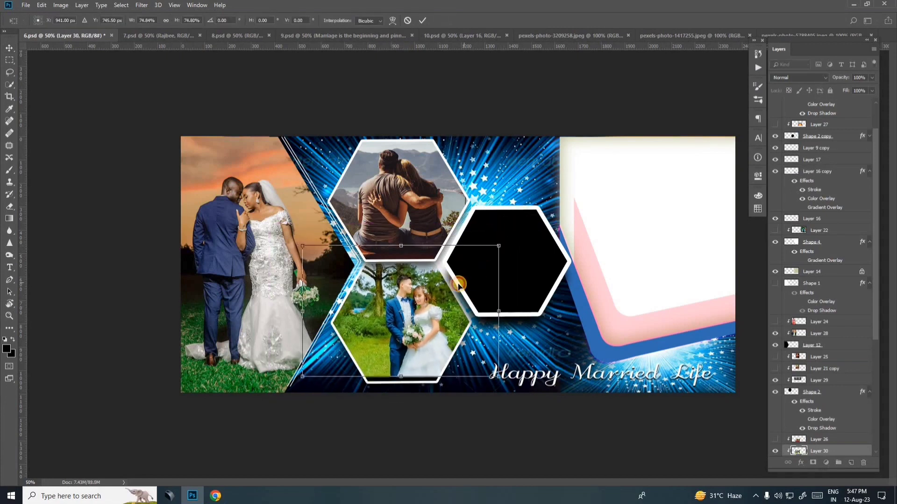
{"action": "left_click_drag", "start_coordinate": [444, 280], "coordinate": [453, 286]}
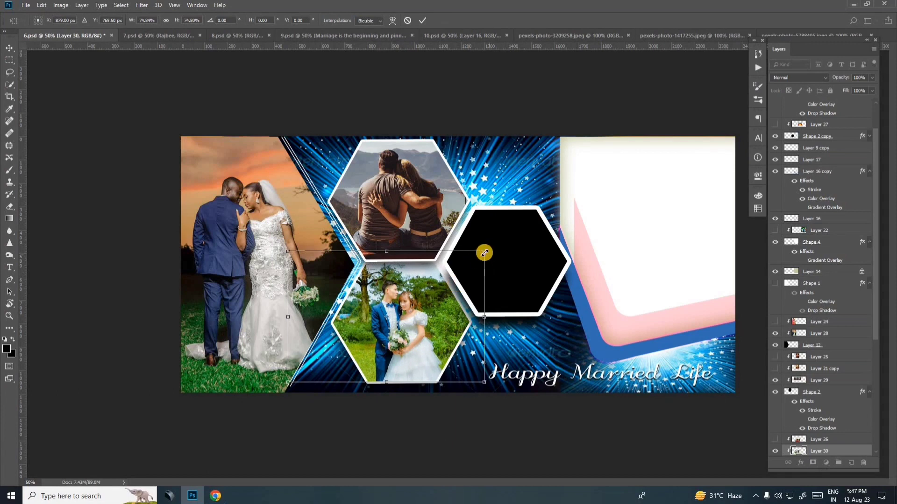
{"action": "left_click_drag", "start_coordinate": [485, 253], "coordinate": [493, 245]}
{"action": "left_click_drag", "start_coordinate": [465, 279], "coordinate": [441, 281]}
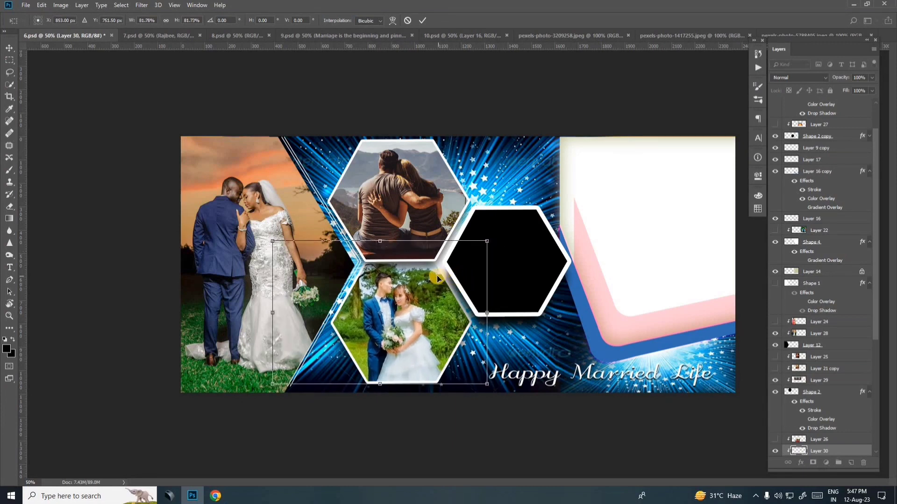
{"action": "key", "text": "Return"}
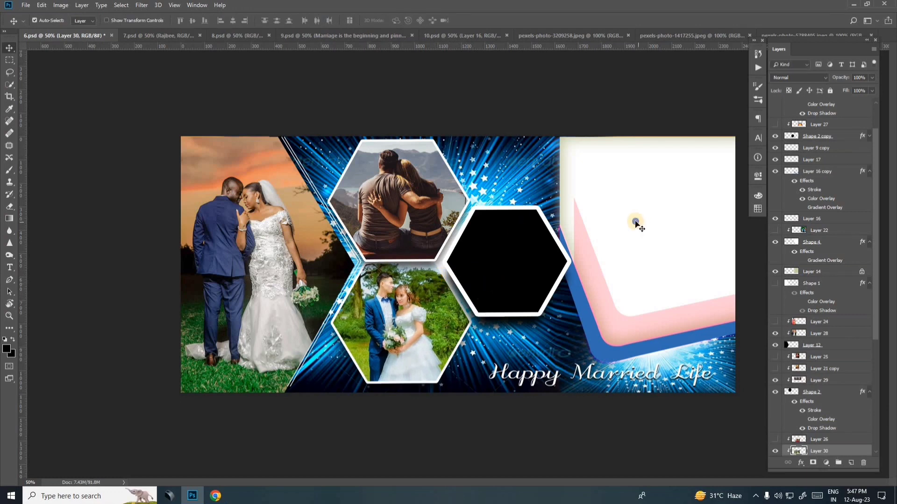
Step: Select the Shape 4 layer and open pexels-photo-1393478, the hillside bride and groom photo
{"action": "right_click", "coordinate": [635, 222]}
{"action": "left_click", "coordinate": [643, 225]}
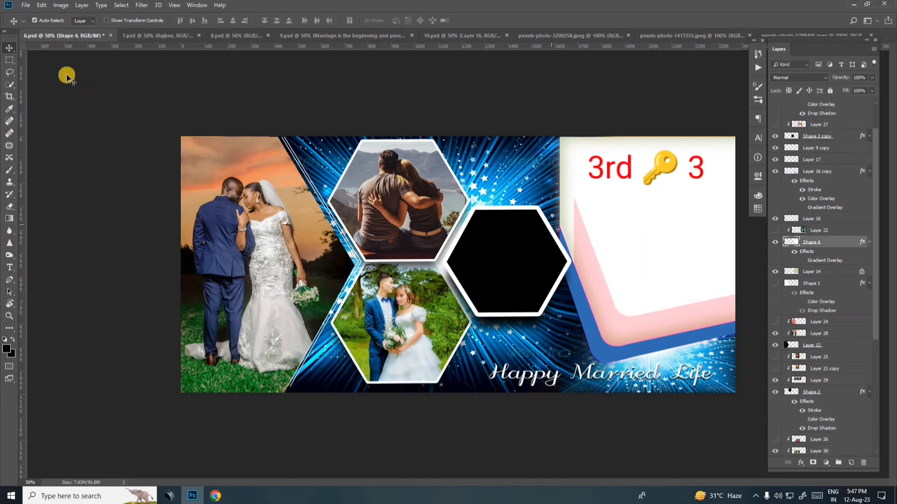
{"action": "left_click", "coordinate": [26, 5]}
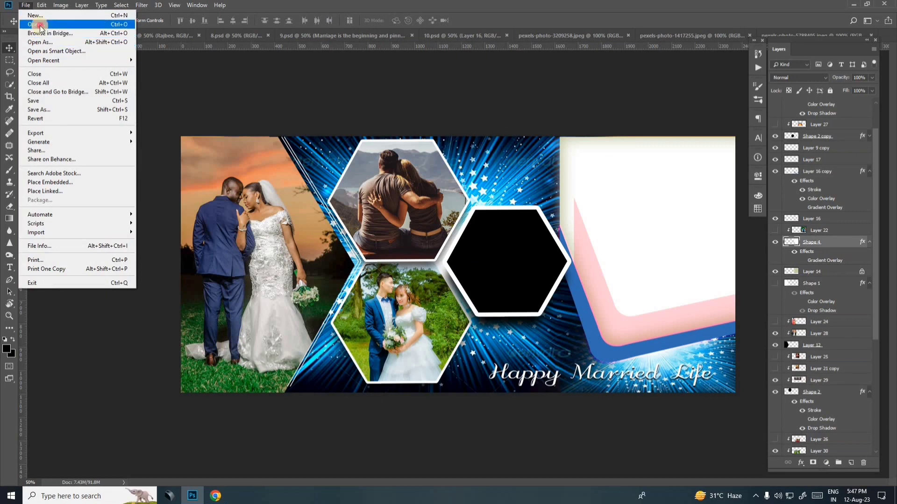
{"action": "left_click", "coordinate": [38, 24]}
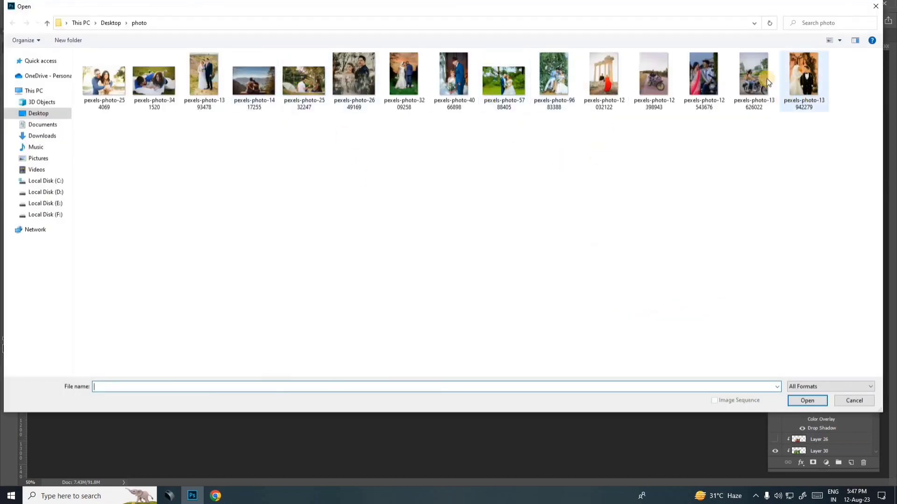
{"action": "left_click", "coordinate": [755, 76]}
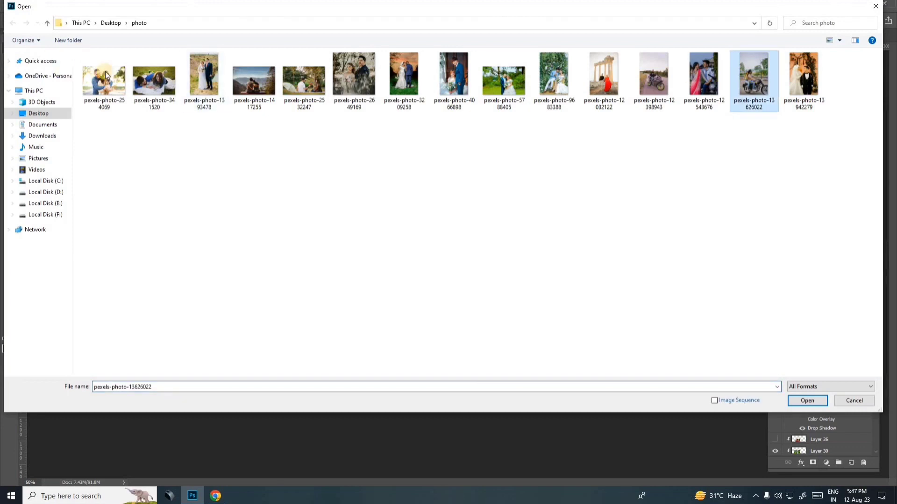
{"action": "double_click", "coordinate": [200, 80]}
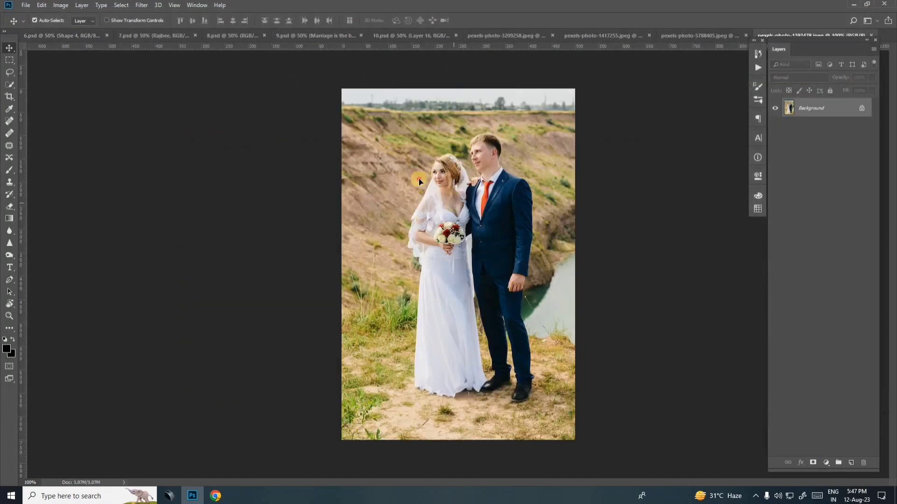
Step: Scale the hillside couple photo to about 146% so it covers 6.psd's right-hand panel
{"action": "left_click", "coordinate": [68, 35]}
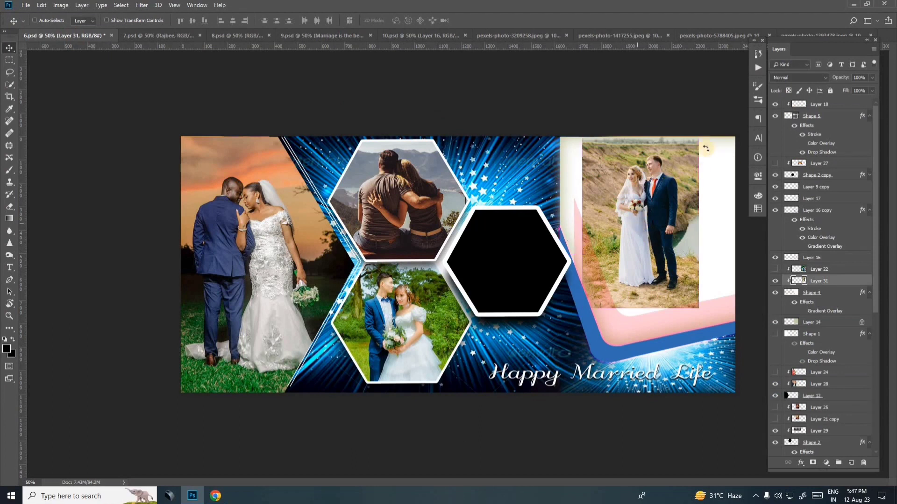
{"action": "key", "text": "ctrl+t"}
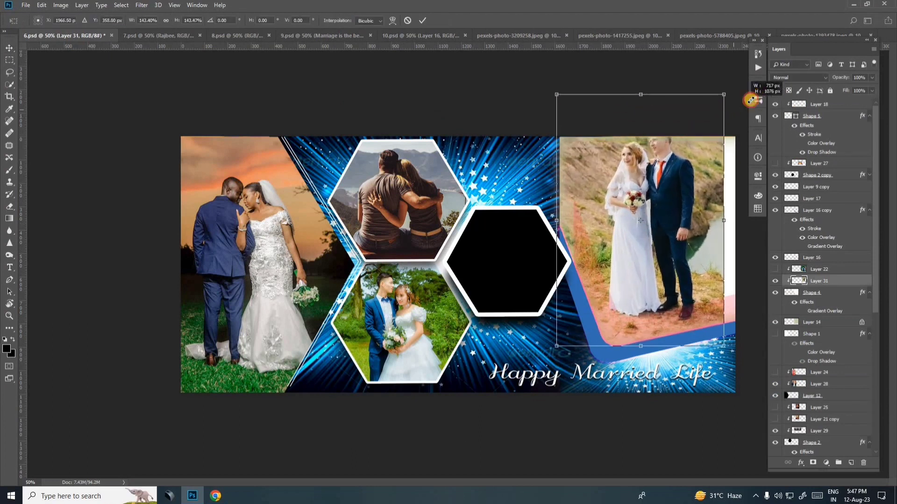
{"action": "left_click_drag", "start_coordinate": [709, 131], "coordinate": [747, 86]}
{"action": "left_click_drag", "start_coordinate": [677, 178], "coordinate": [694, 189]}
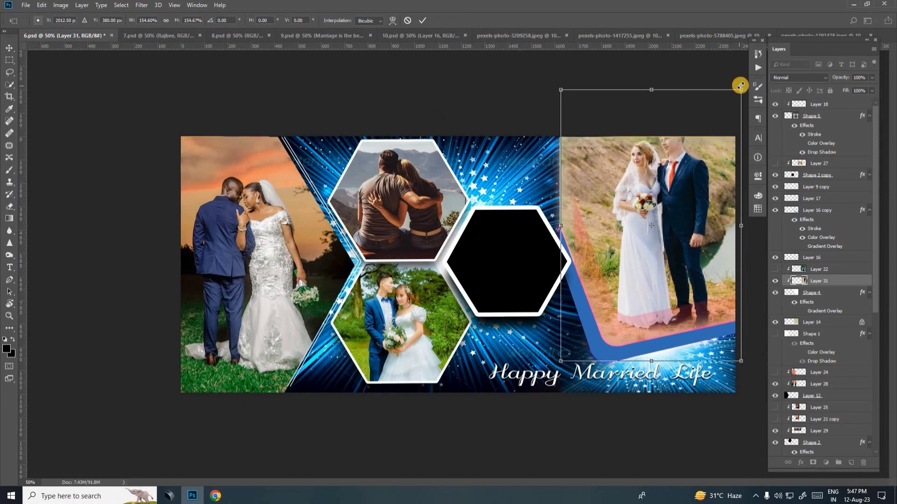
{"action": "left_click_drag", "start_coordinate": [741, 87], "coordinate": [737, 95]}
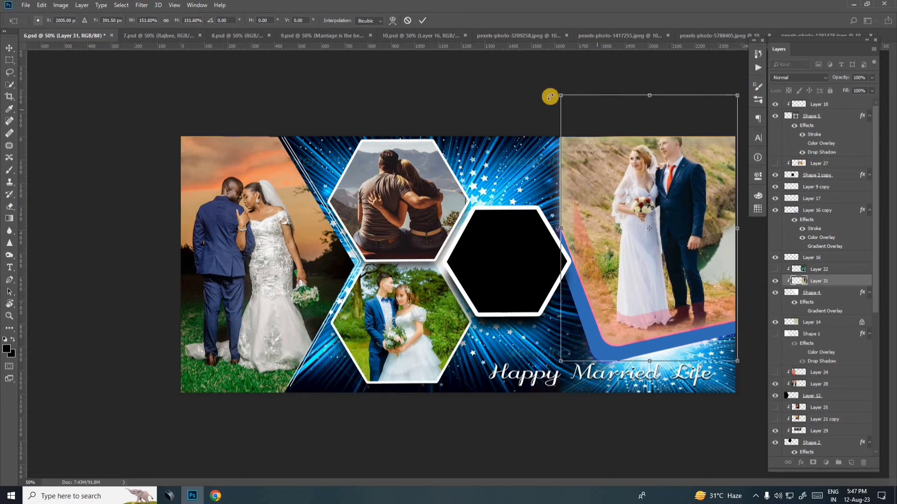
{"action": "left_click_drag", "start_coordinate": [561, 96], "coordinate": [565, 108]}
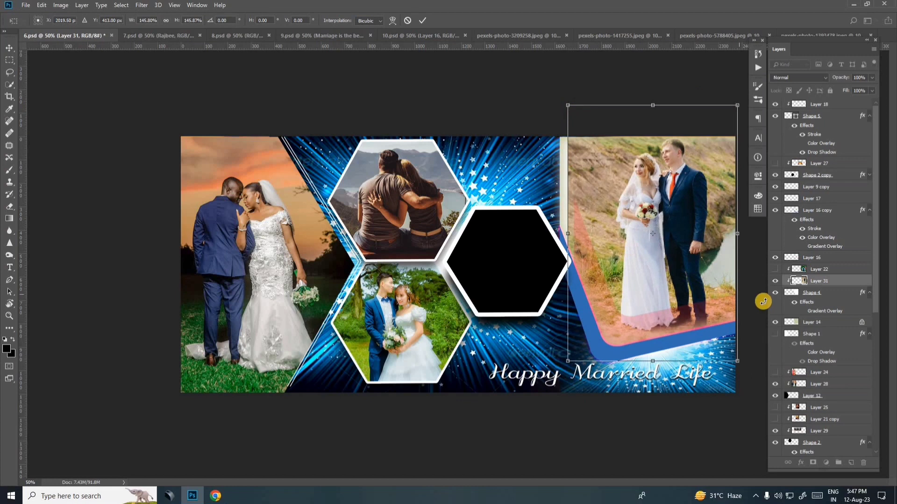
{"action": "left_click", "coordinate": [838, 281]}
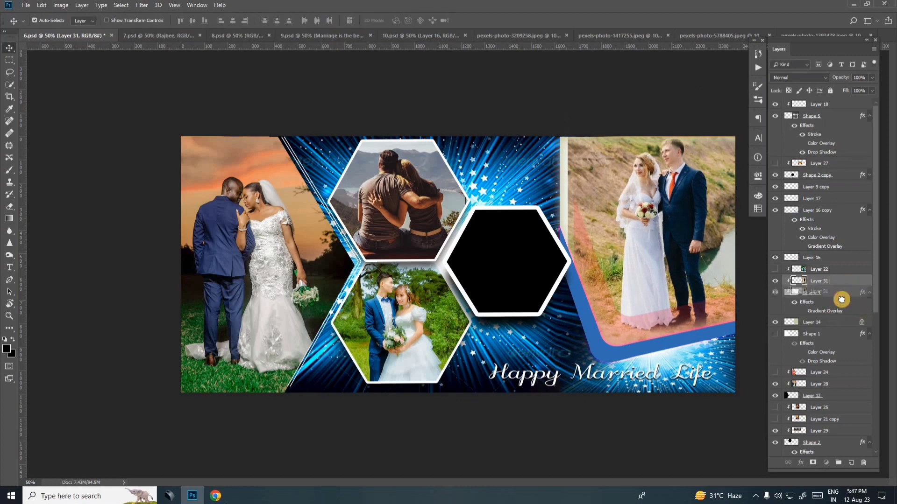
Step: Move Layer 31 directly above Shape 4 as a clipped layer inside the pink-bordered frame
{"action": "left_click", "coordinate": [775, 286]}
{"action": "left_click", "coordinate": [776, 289]}
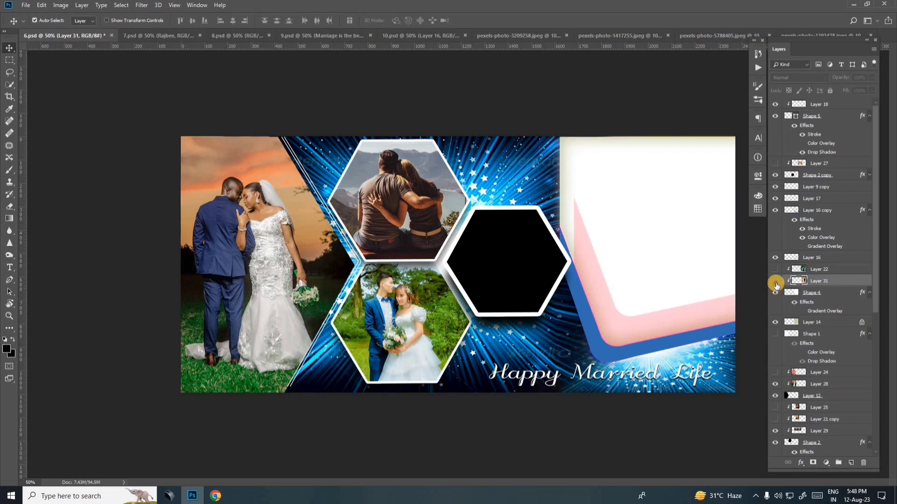
{"action": "left_click", "coordinate": [775, 281]}
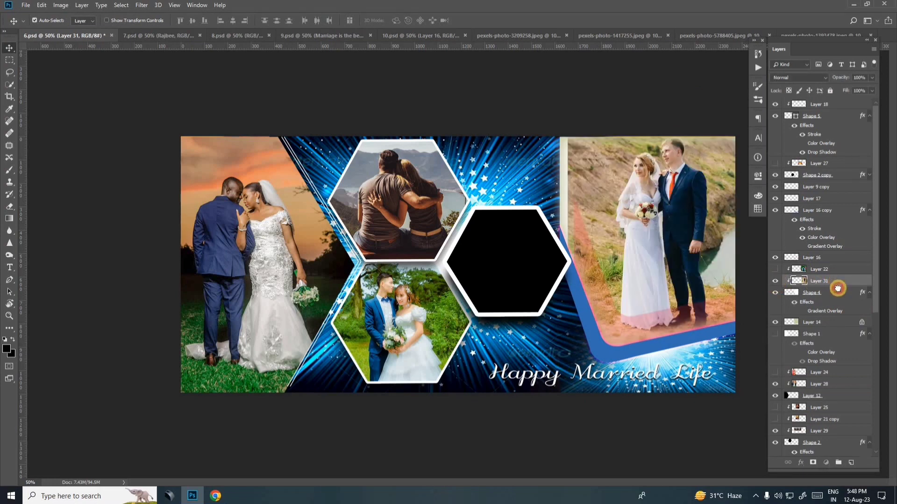
{"action": "mouse_move", "coordinate": [837, 288]}
{"action": "left_mouse_down"}
{"action": "mouse_move", "coordinate": [840, 325]}
{"action": "mouse_move", "coordinate": [833, 309]}
{"action": "left_mouse_up"}
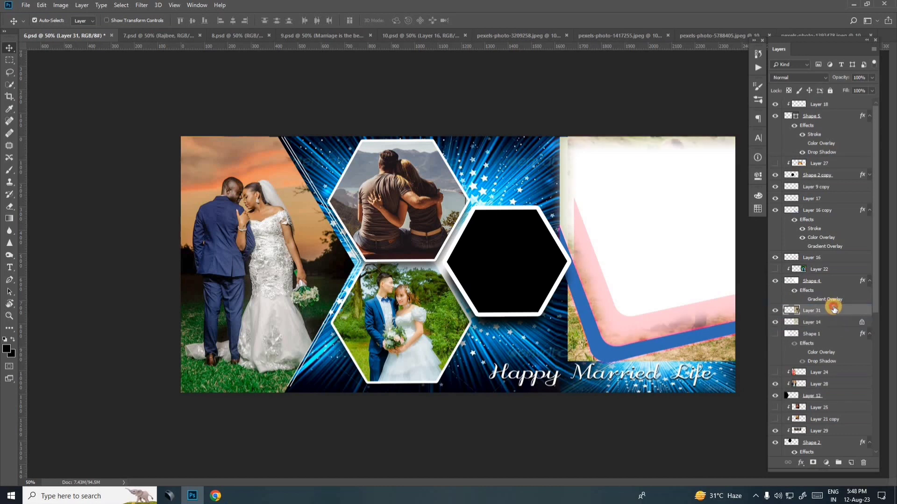
{"action": "left_click_drag", "start_coordinate": [834, 308], "coordinate": [832, 283]}
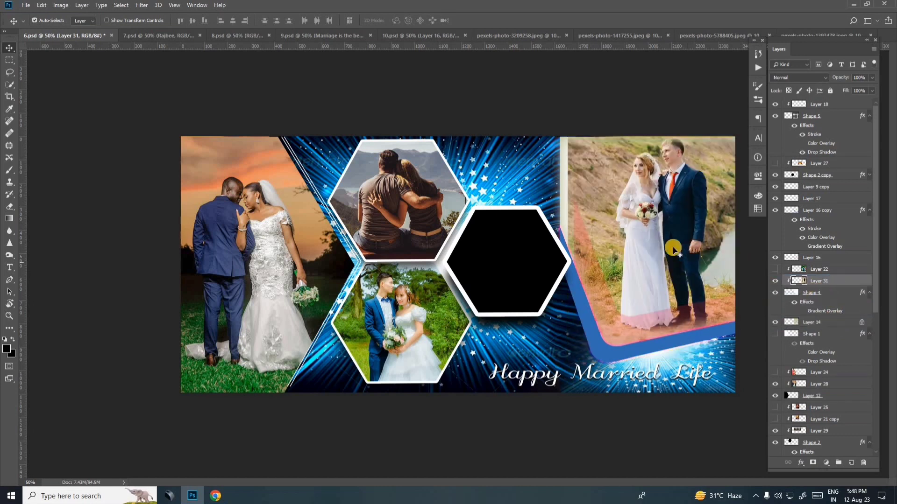
{"action": "left_click", "coordinate": [10, 60]}
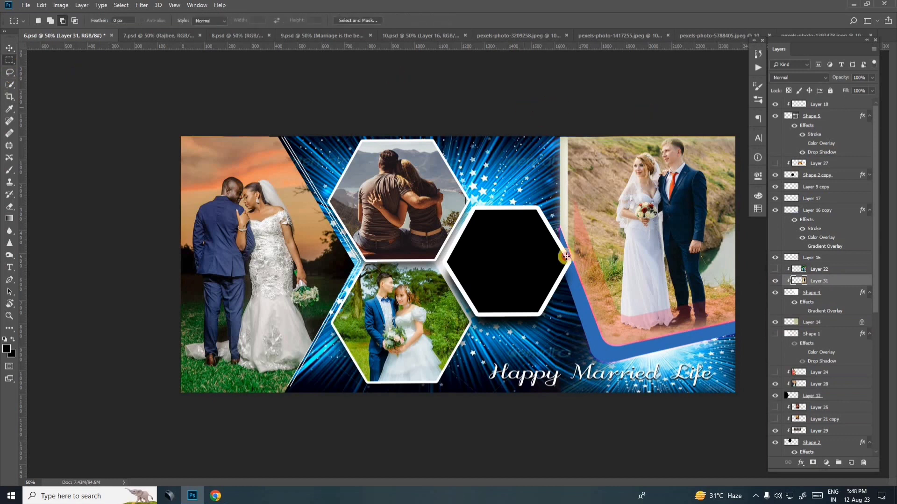
Step: Content-Aware Scale the photo's selected left strip leftward to close the white gap by the hexagons
{"action": "left_click_drag", "start_coordinate": [525, 137], "coordinate": [573, 302]}
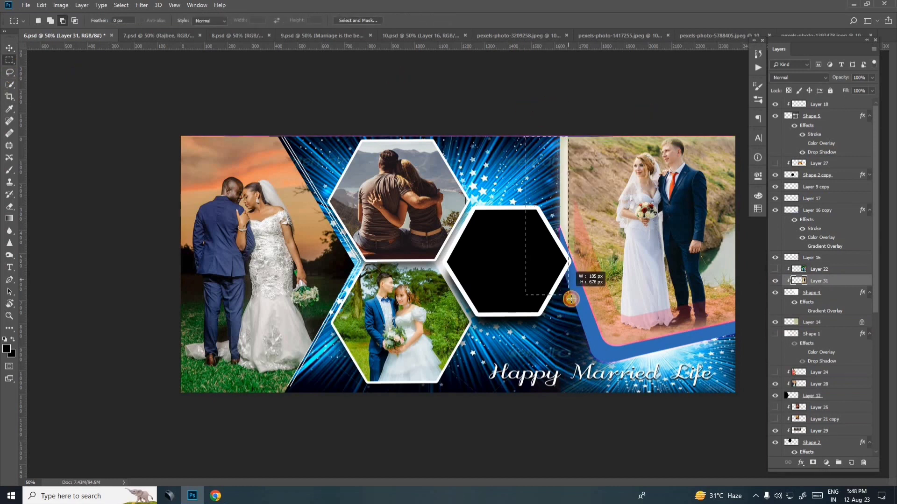
{"action": "left_click", "coordinate": [42, 6]}
{"action": "left_click", "coordinate": [103, 174]}
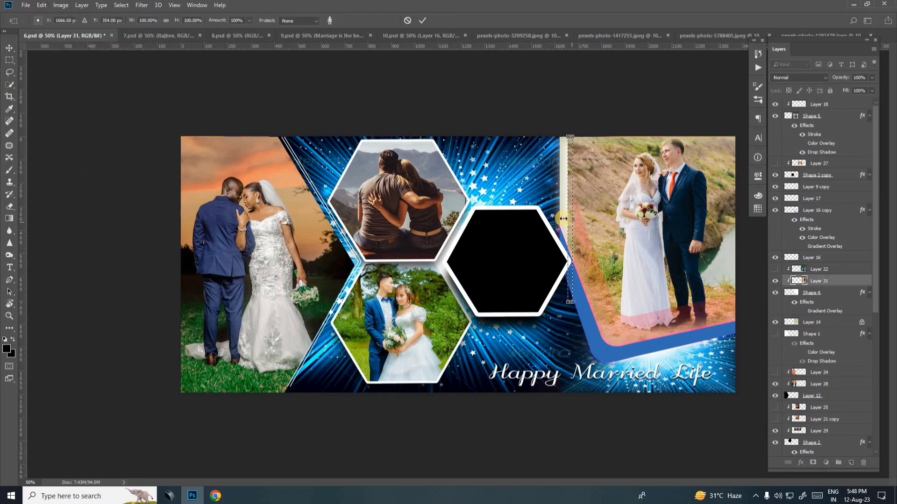
{"action": "left_click_drag", "start_coordinate": [562, 218], "coordinate": [555, 217]}
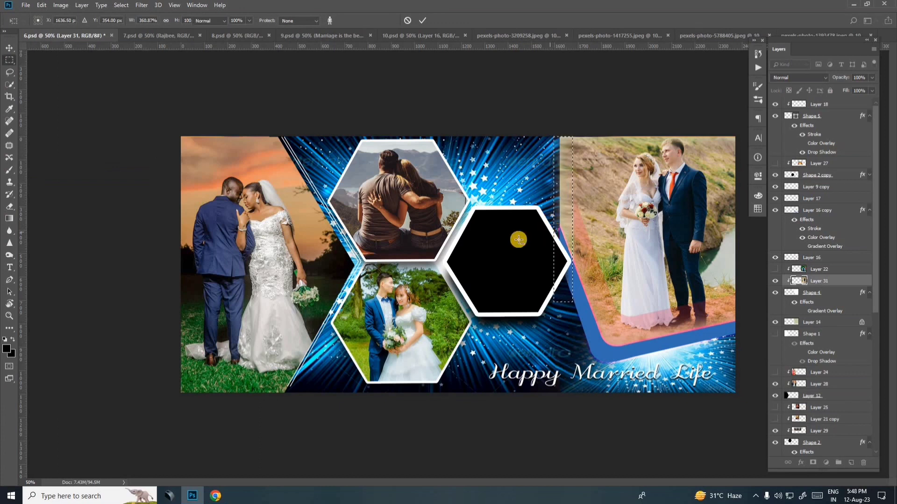
{"action": "key", "text": "Return"}
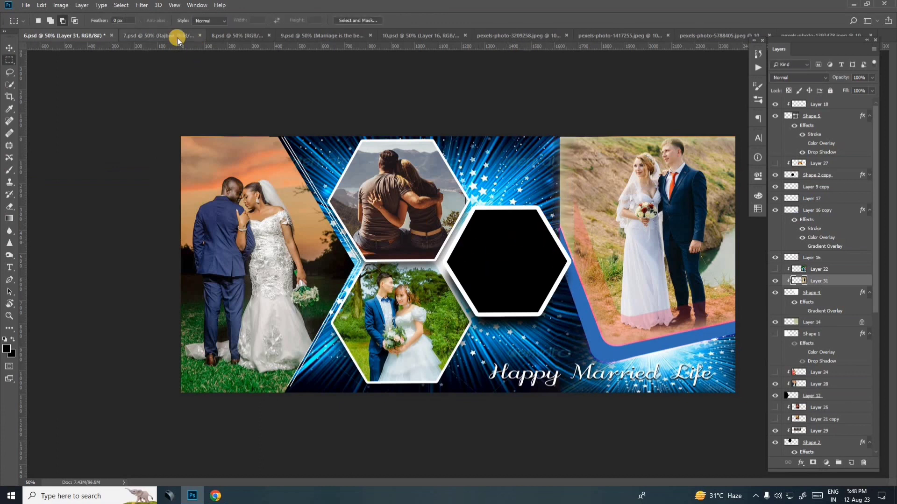
Step: In 7.psd, hide sample photo Layers 19, 20 and 21 in the left, middle and right frames
{"action": "left_click", "coordinate": [177, 36]}
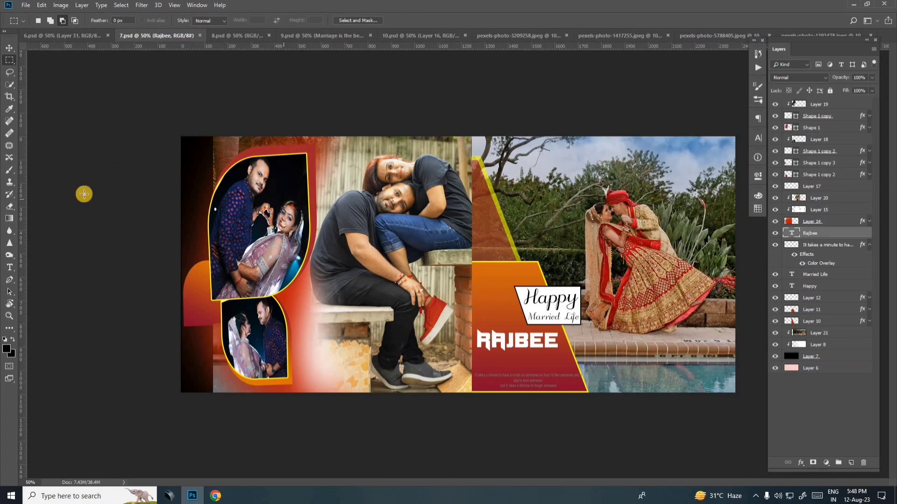
{"action": "left_click", "coordinate": [9, 48]}
{"action": "right_click", "coordinate": [288, 215]}
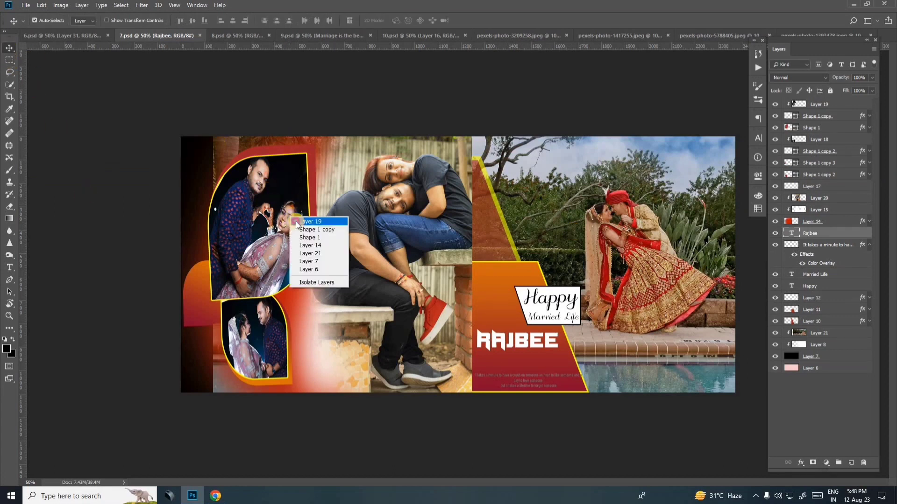
{"action": "left_click", "coordinate": [318, 228]}
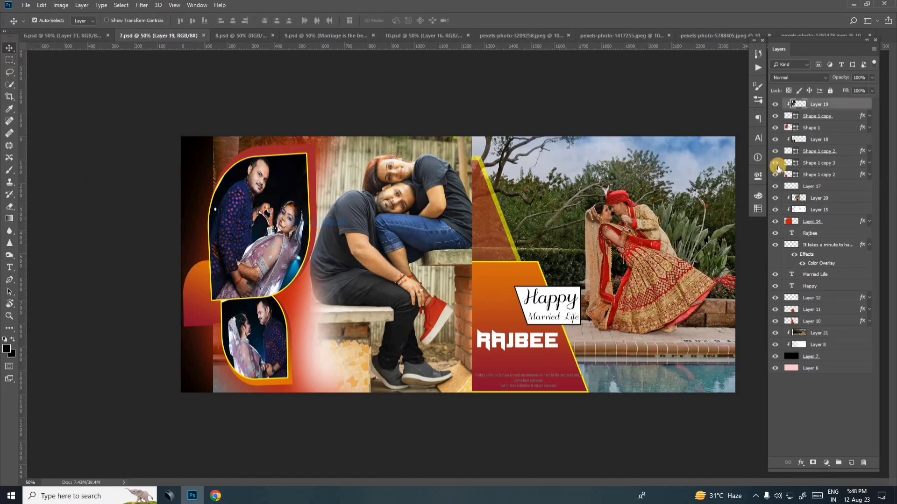
{"action": "right_click", "coordinate": [431, 203]}
{"action": "left_click", "coordinate": [441, 204]}
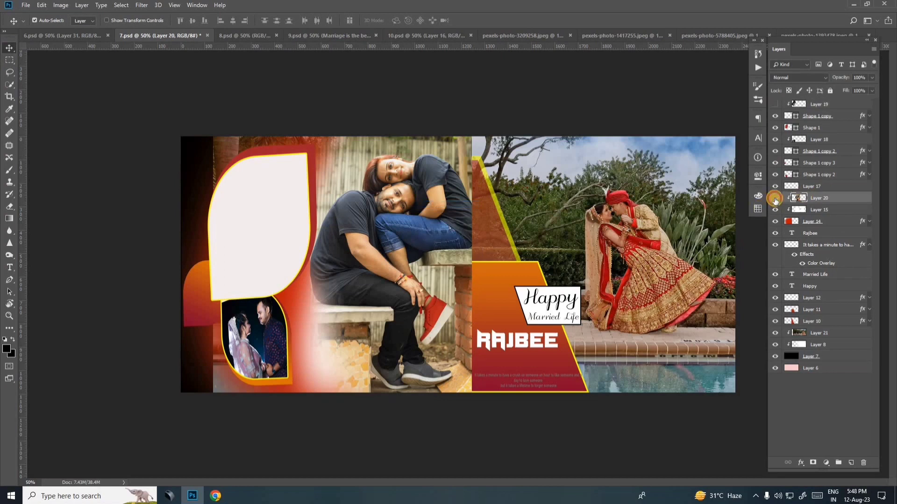
{"action": "left_click", "coordinate": [775, 198]}
{"action": "right_click", "coordinate": [595, 236]}
{"action": "left_click", "coordinate": [609, 236]}
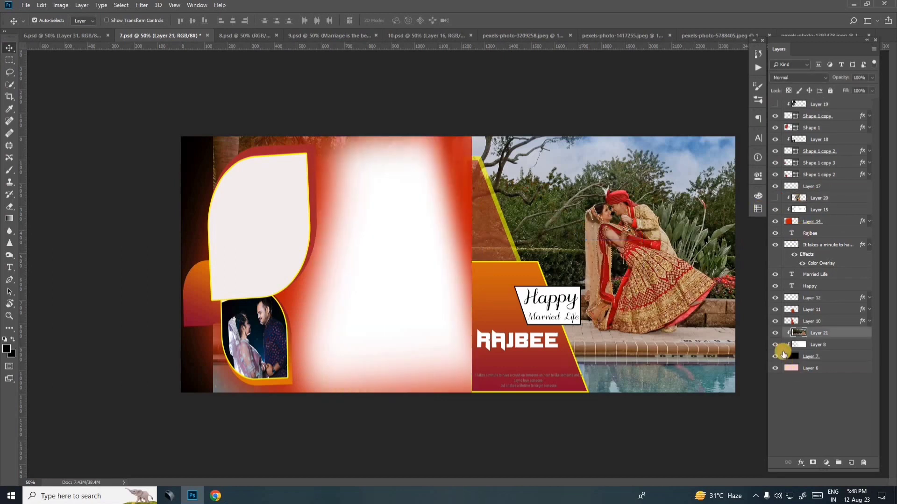
{"action": "left_click", "coordinate": [775, 333]}
Step: Switch past the 9.psd and 8.psd tabs to the pexels-photo-3209258.jpeg sunset couple document
{"action": "left_click", "coordinate": [226, 37]}
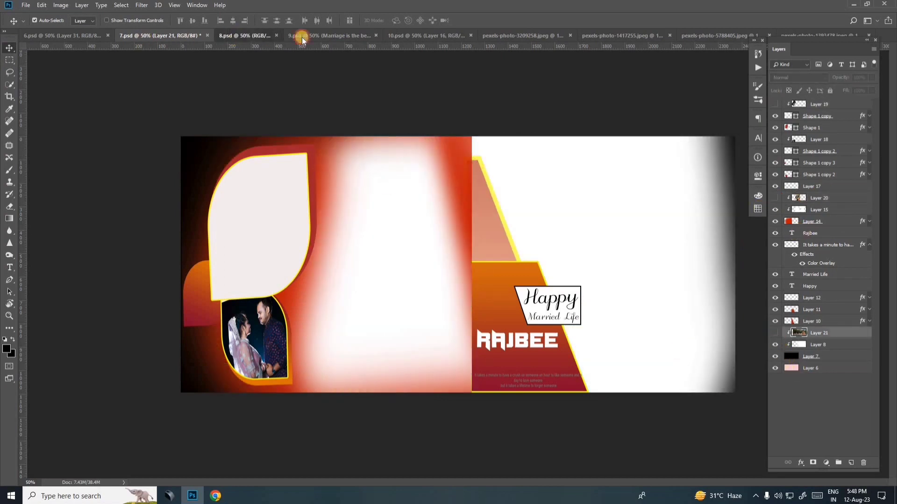
{"action": "left_click", "coordinate": [303, 37]}
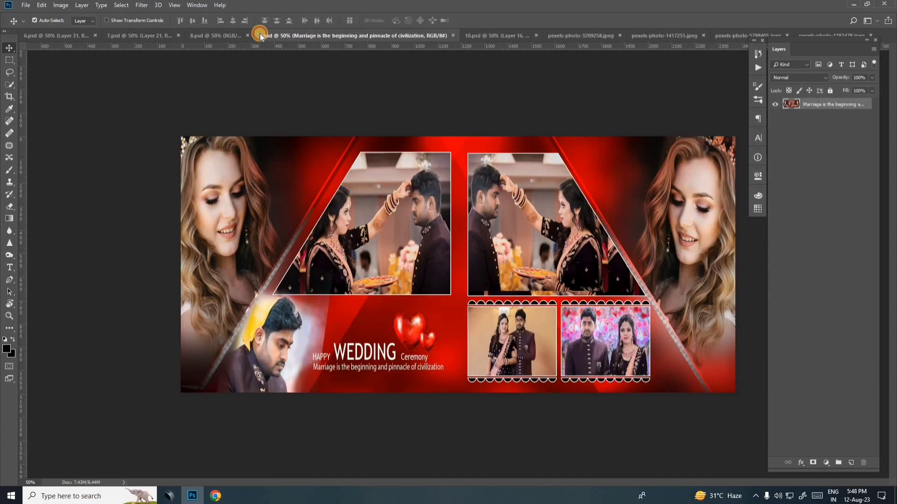
{"action": "left_click", "coordinate": [196, 35]}
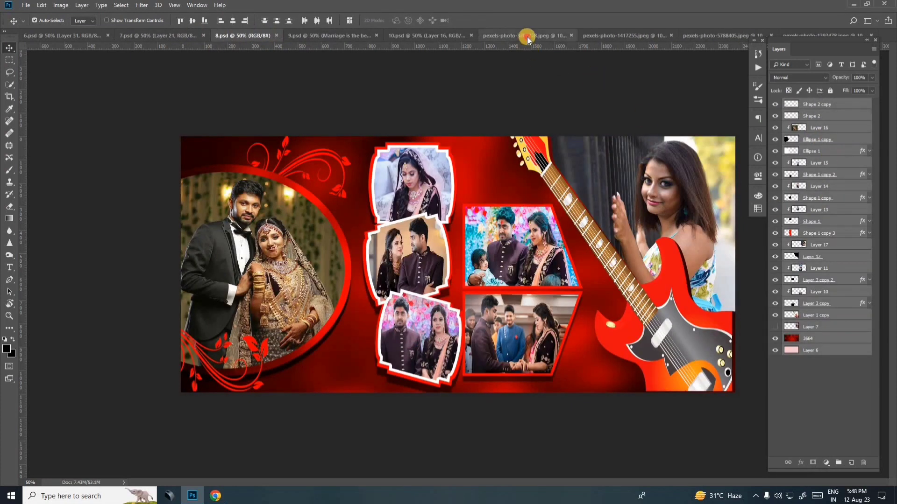
{"action": "left_click", "coordinate": [528, 37]}
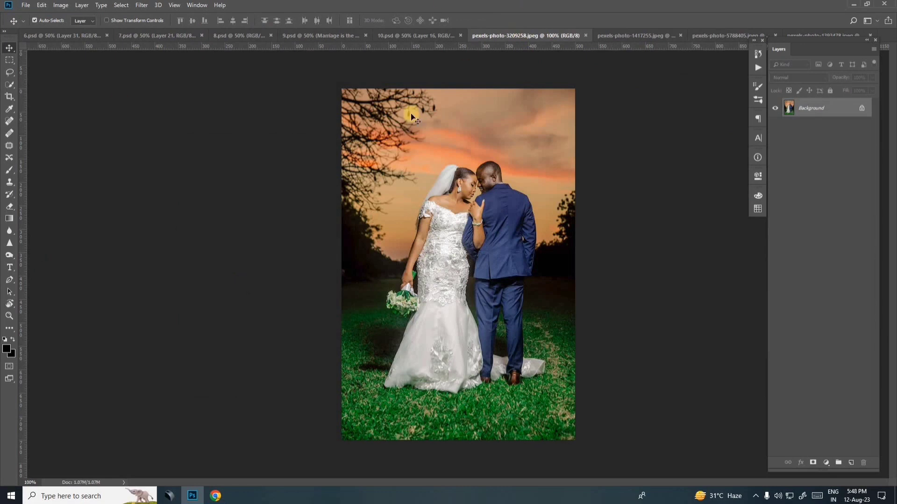
{"action": "left_click", "coordinate": [756, 497]}
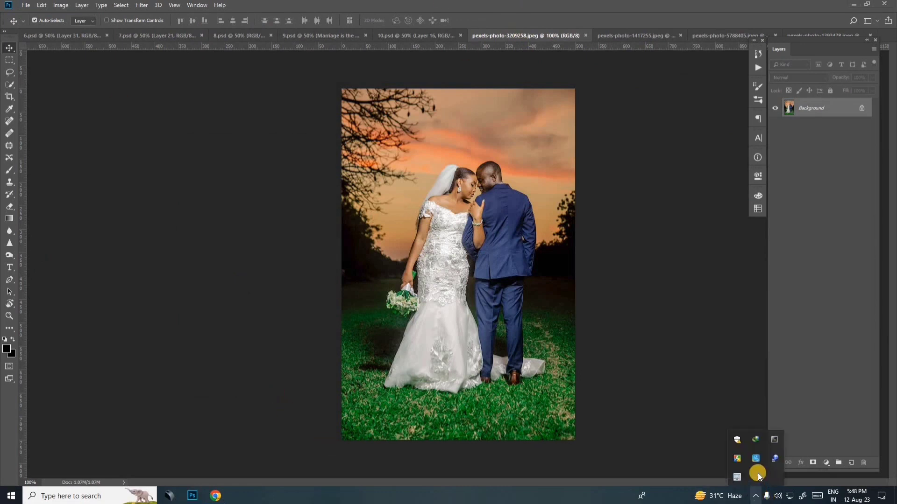